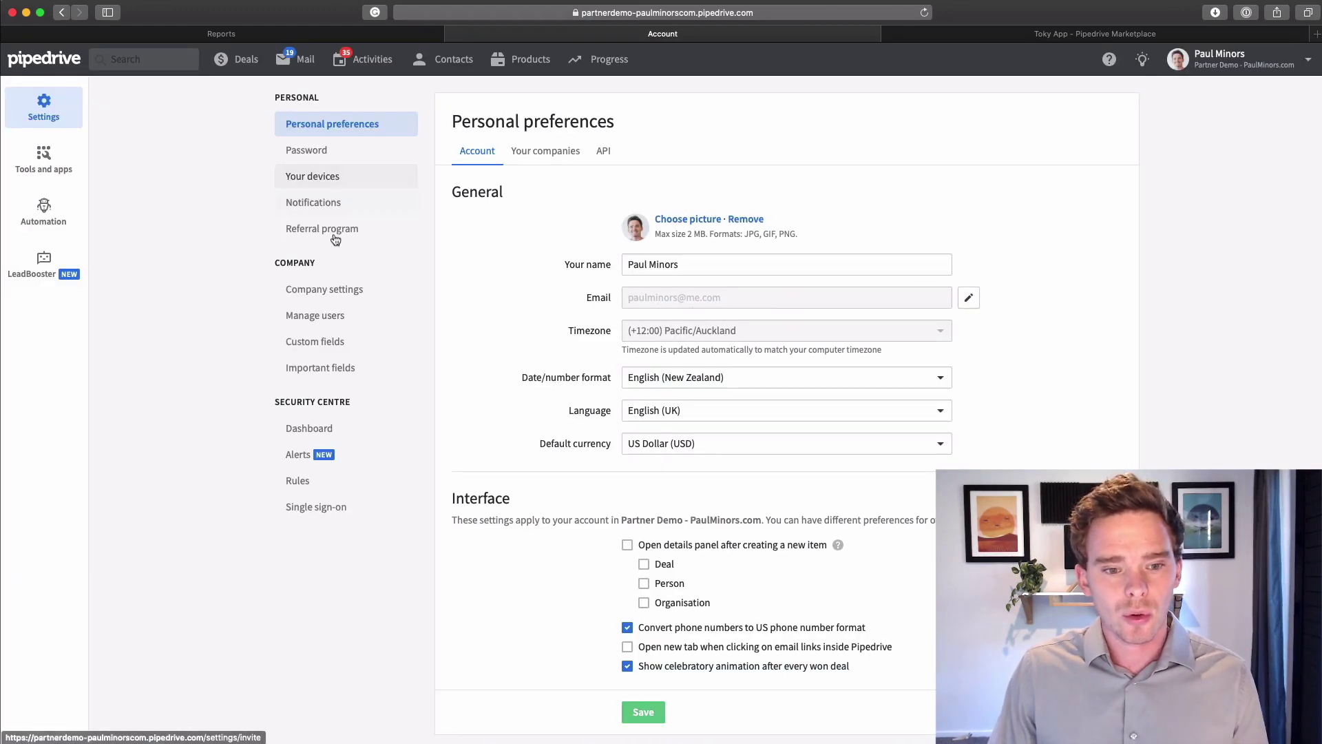
# Review the Email sync page: Google account syncing, with open and link tracking enabled
pyautogui.click(45, 163)
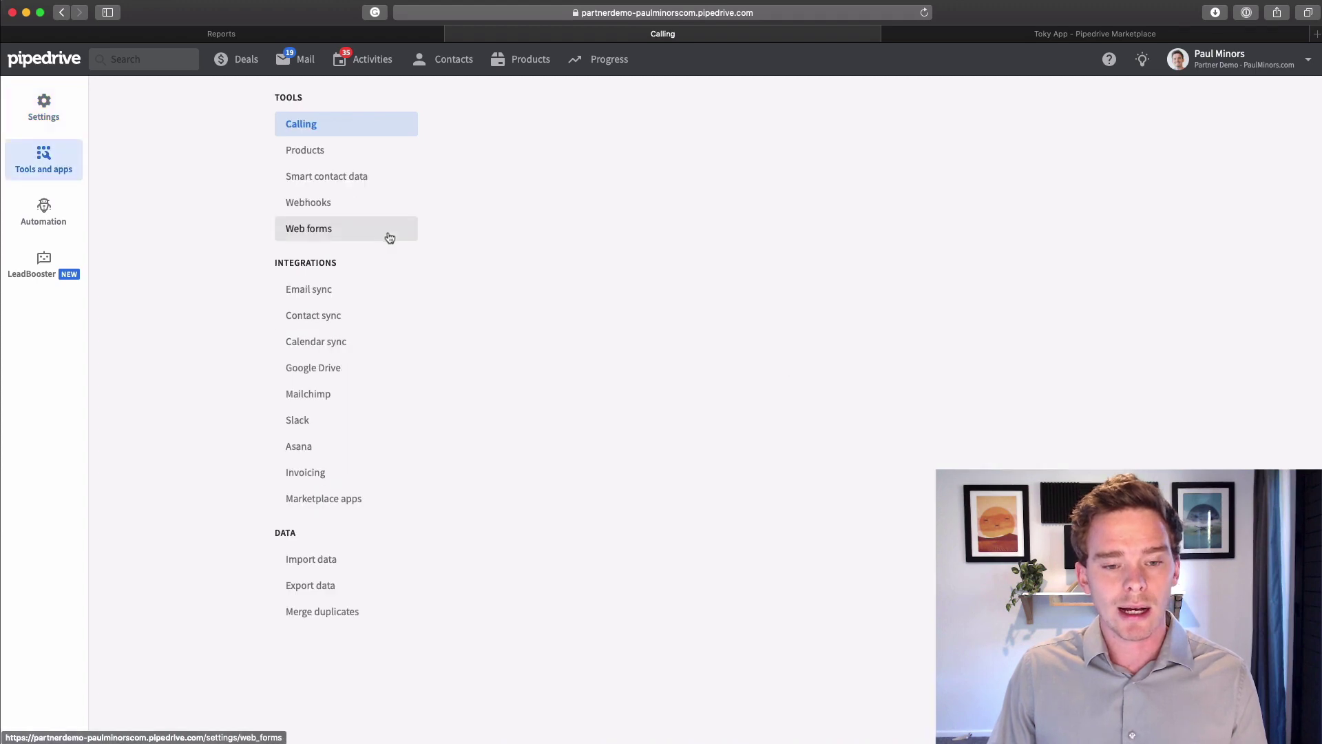
pyautogui.click(351, 297)
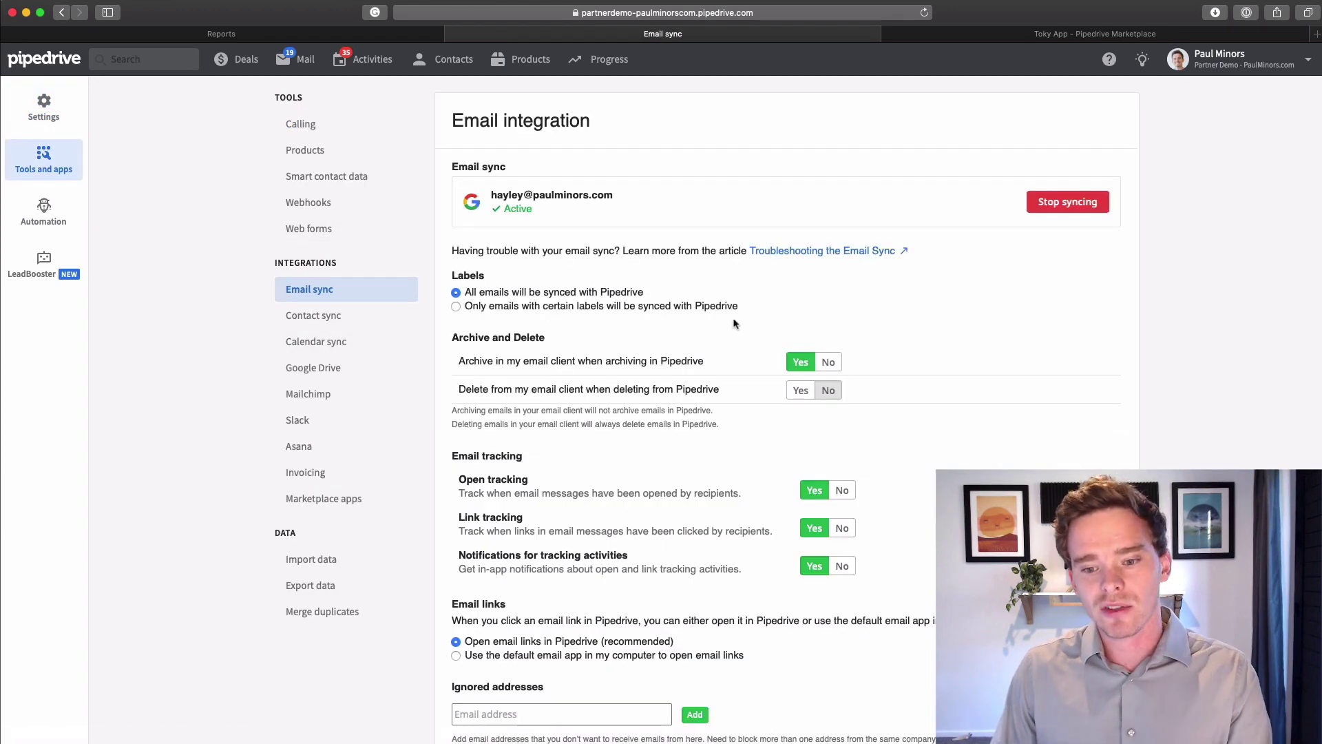
pyautogui.scroll(-3, 757, 310)
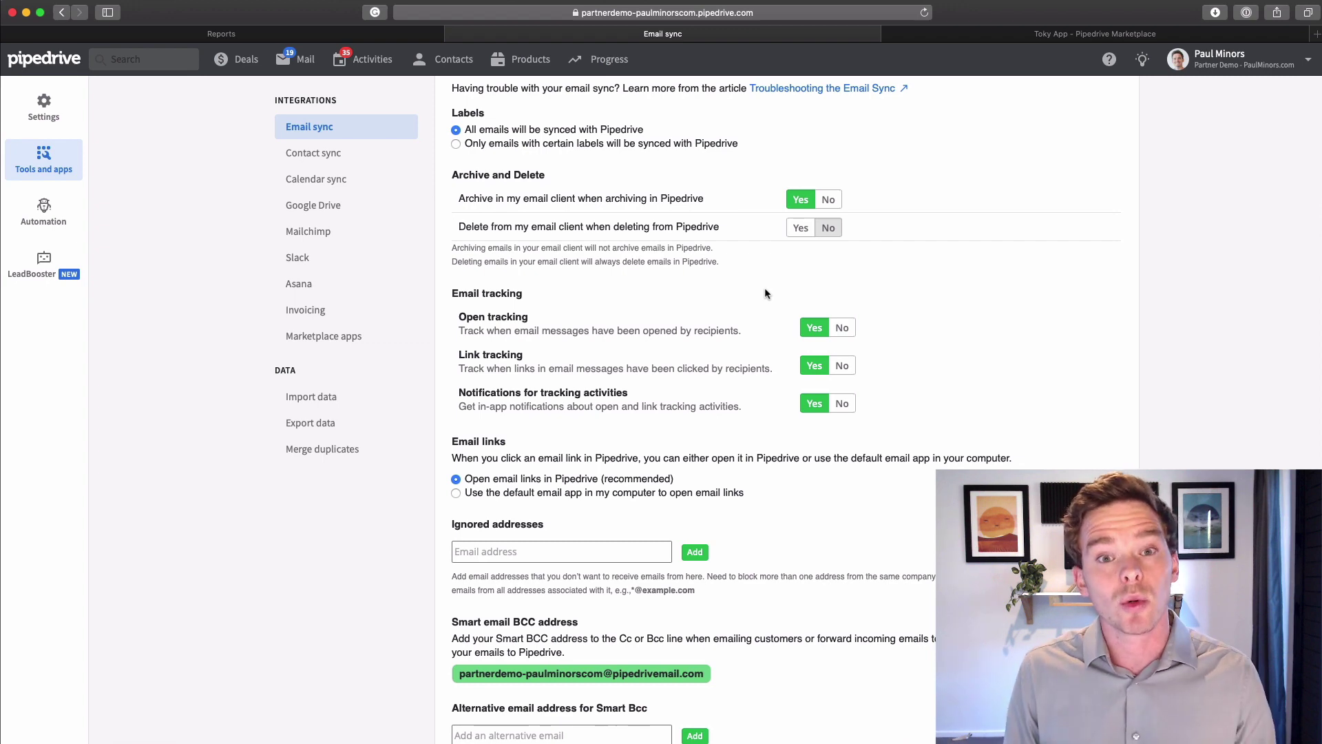
pyautogui.scroll(5, 764, 296)
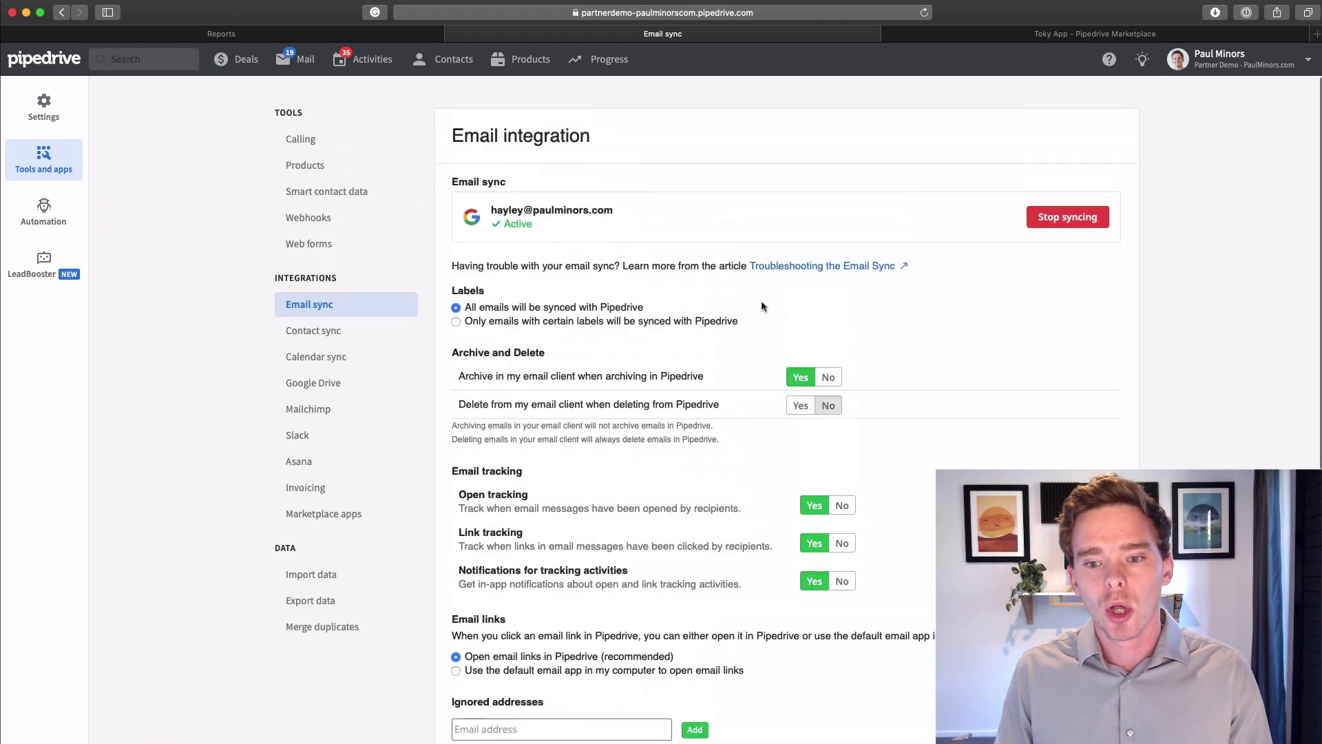
# Open the 'New Deal » Send Email' workflow from Automation's Created by me list and review it
pyautogui.click(1233, 59)
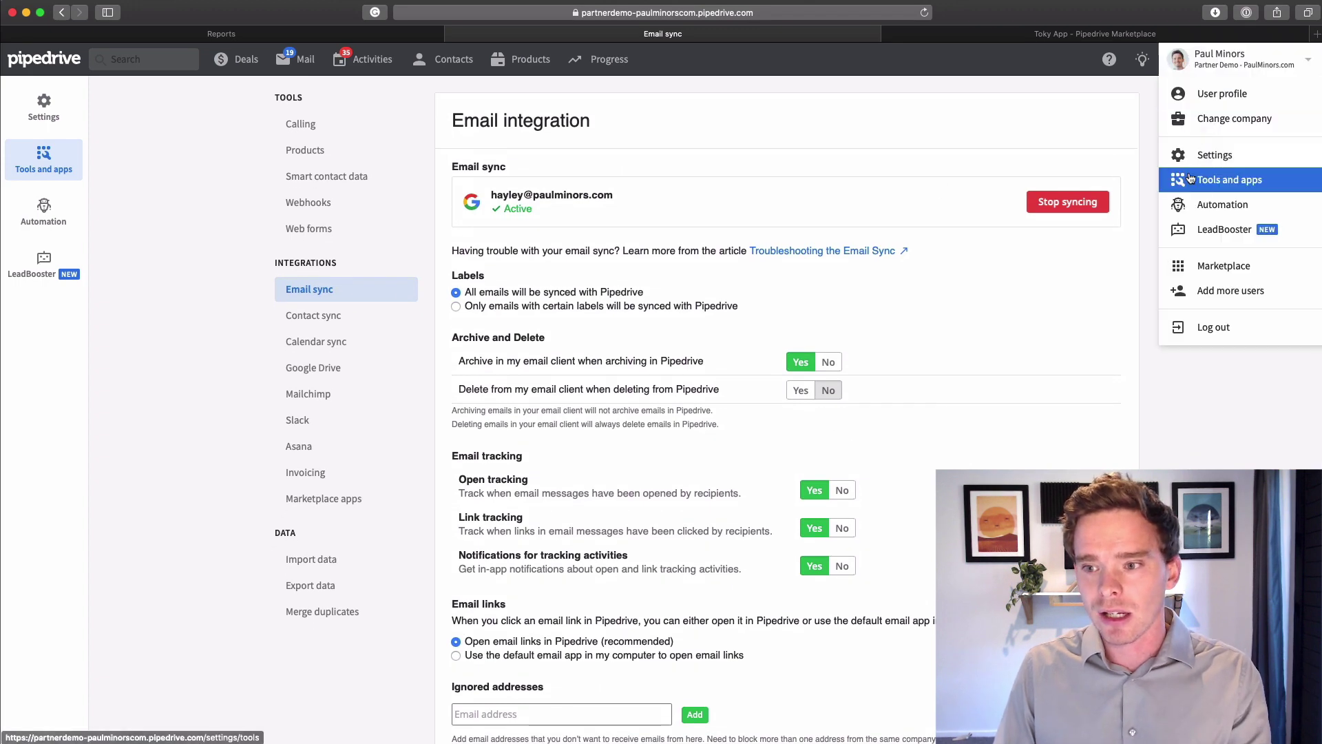
pyautogui.click(1222, 204)
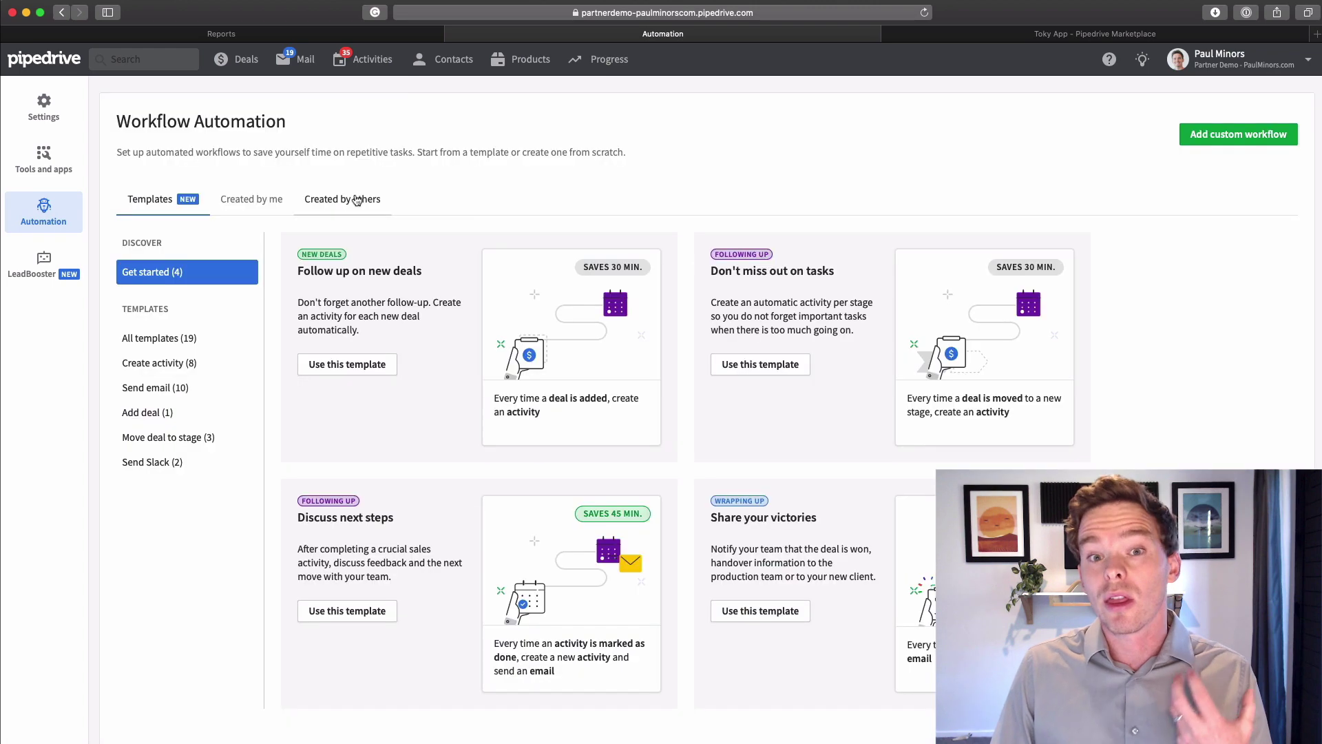
pyautogui.click(286, 200)
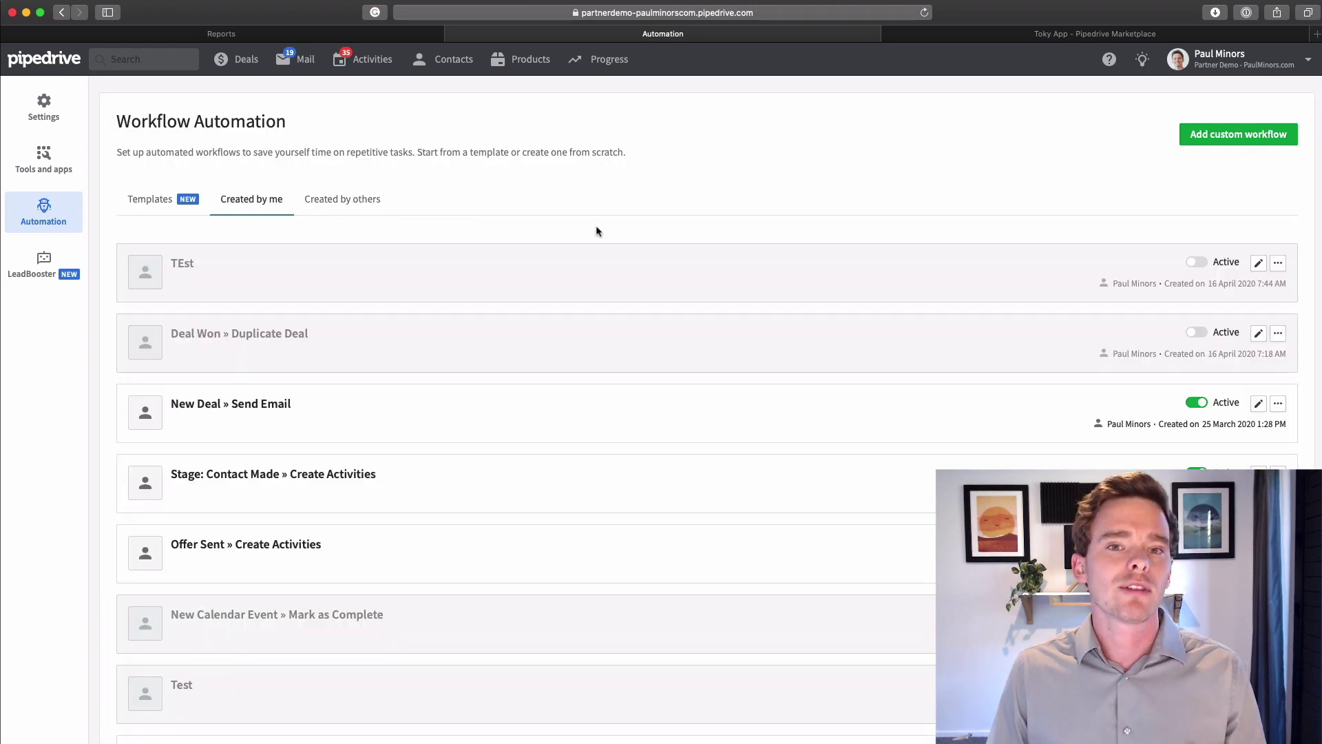
pyautogui.scroll(-3, 593, 228)
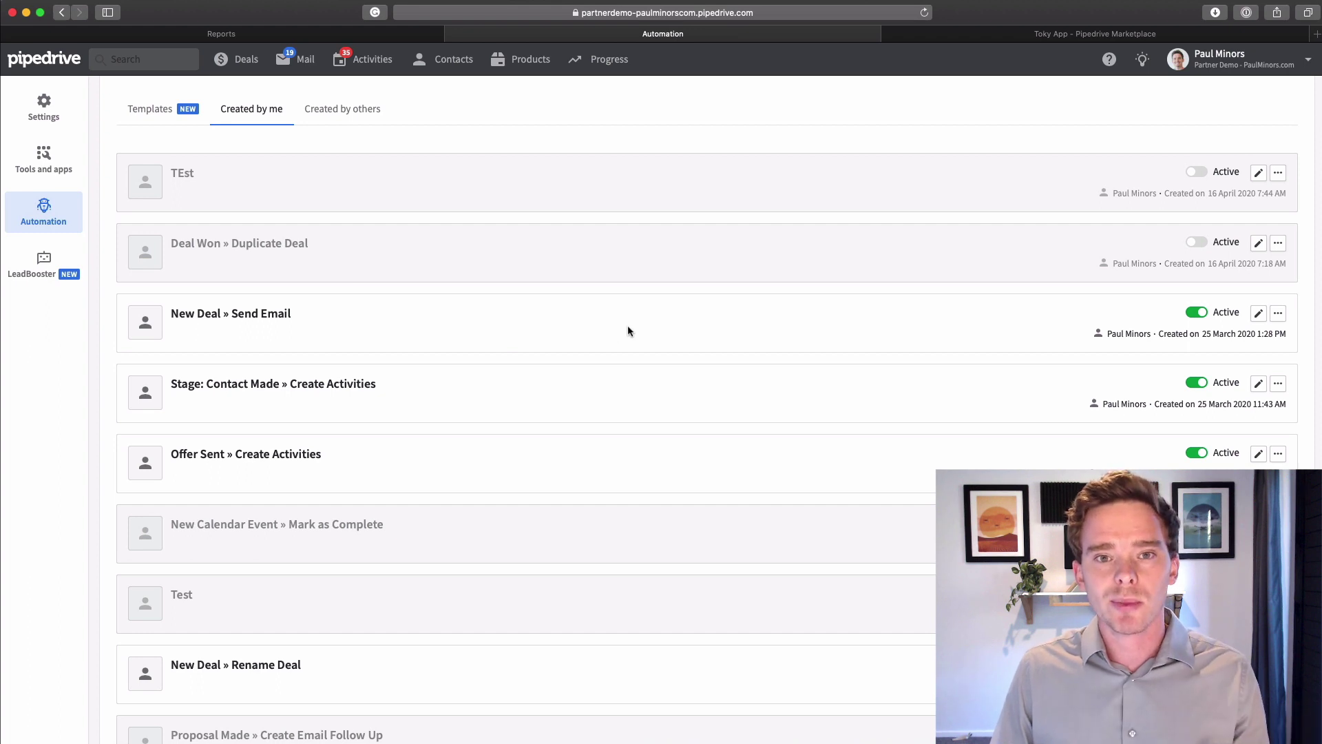
pyautogui.click(1257, 313)
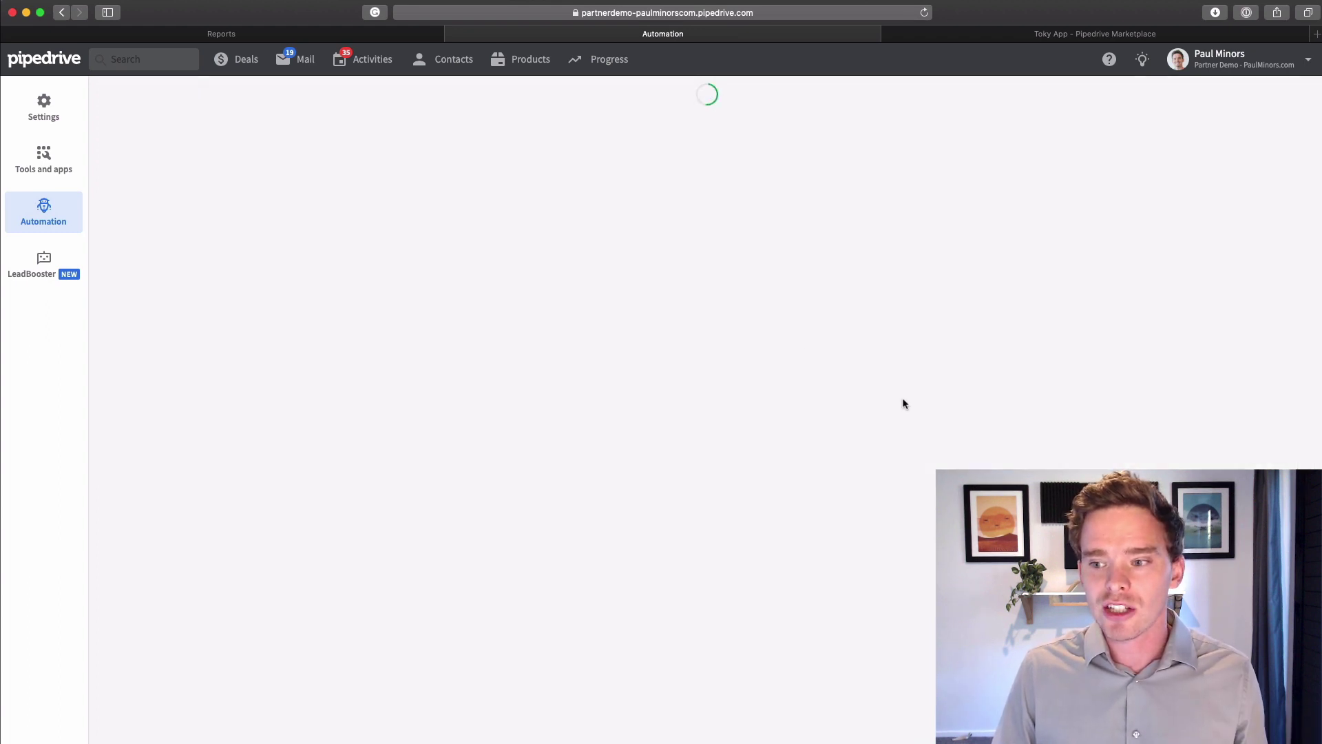
pyautogui.scroll(-2, 687, 351)
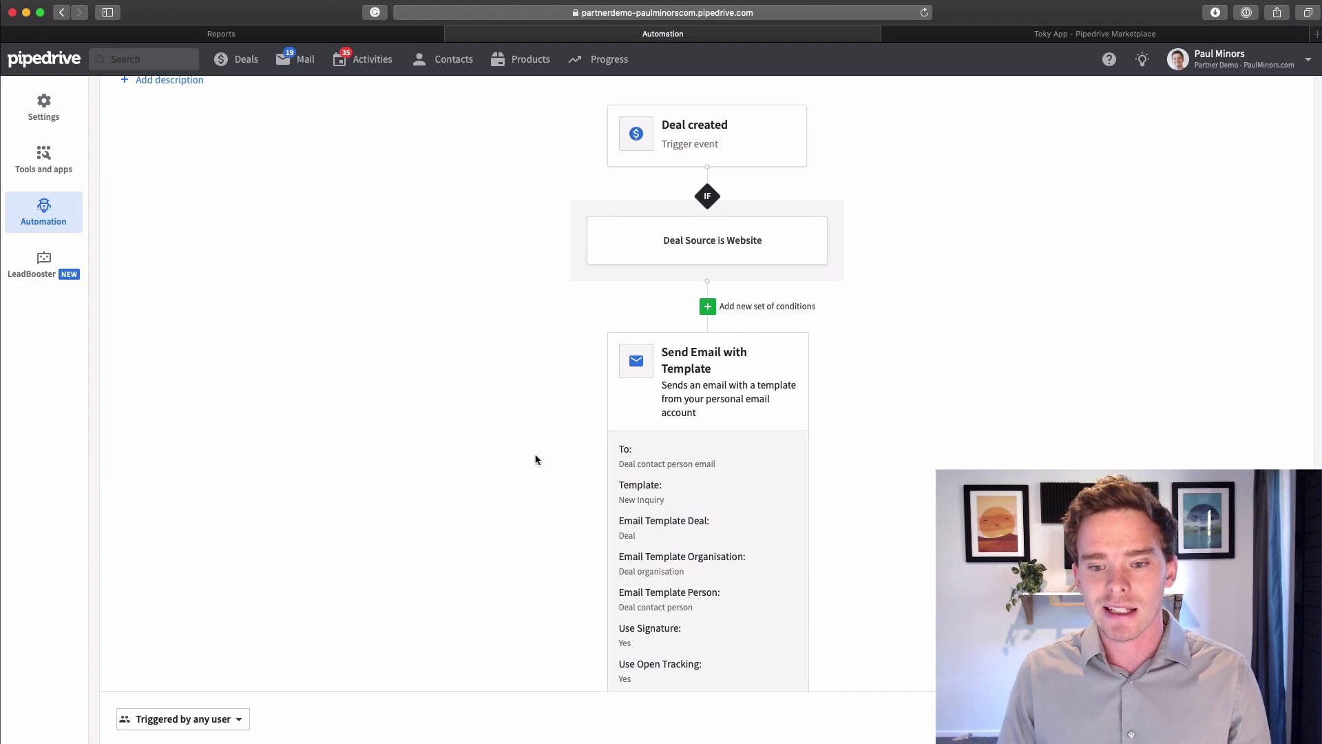
pyautogui.scroll(2, 877, 334)
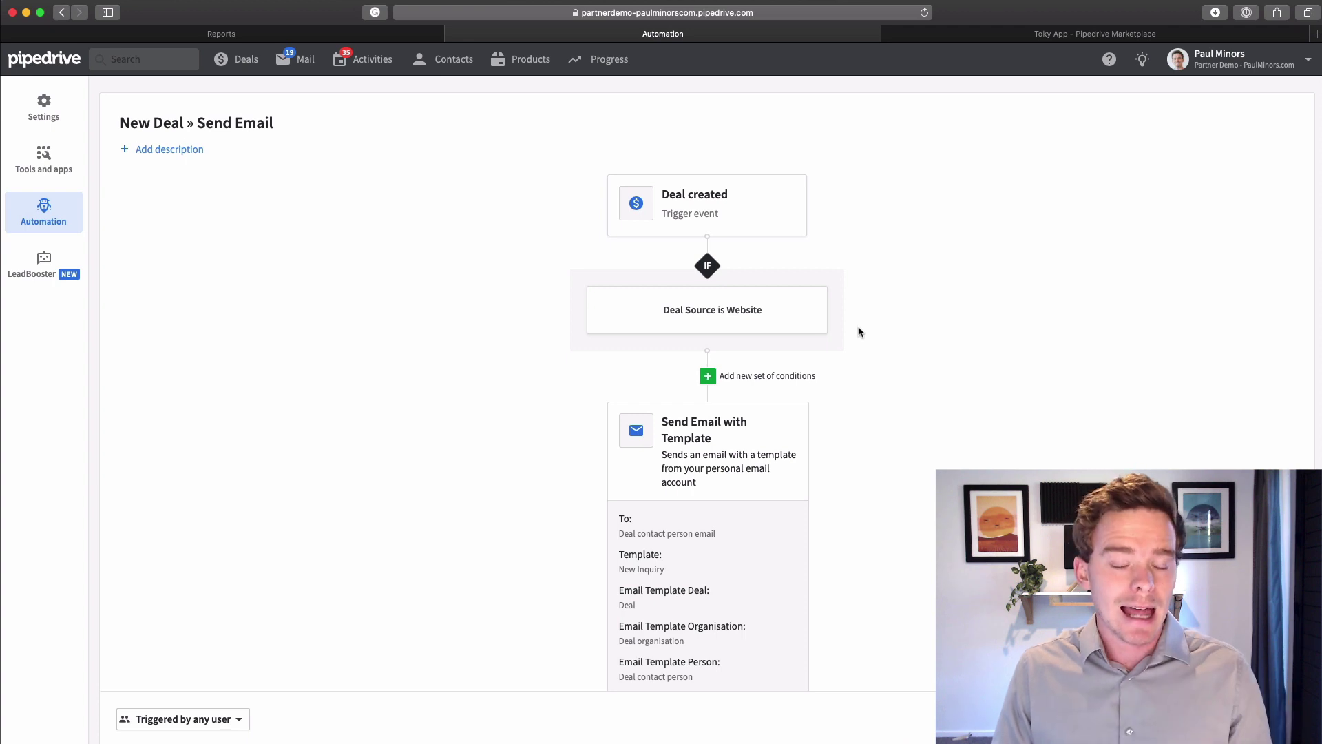
# Open the Calendar sync settings under Tools and apps in account settings
pyautogui.click(1230, 63)
pyautogui.click(1226, 166)
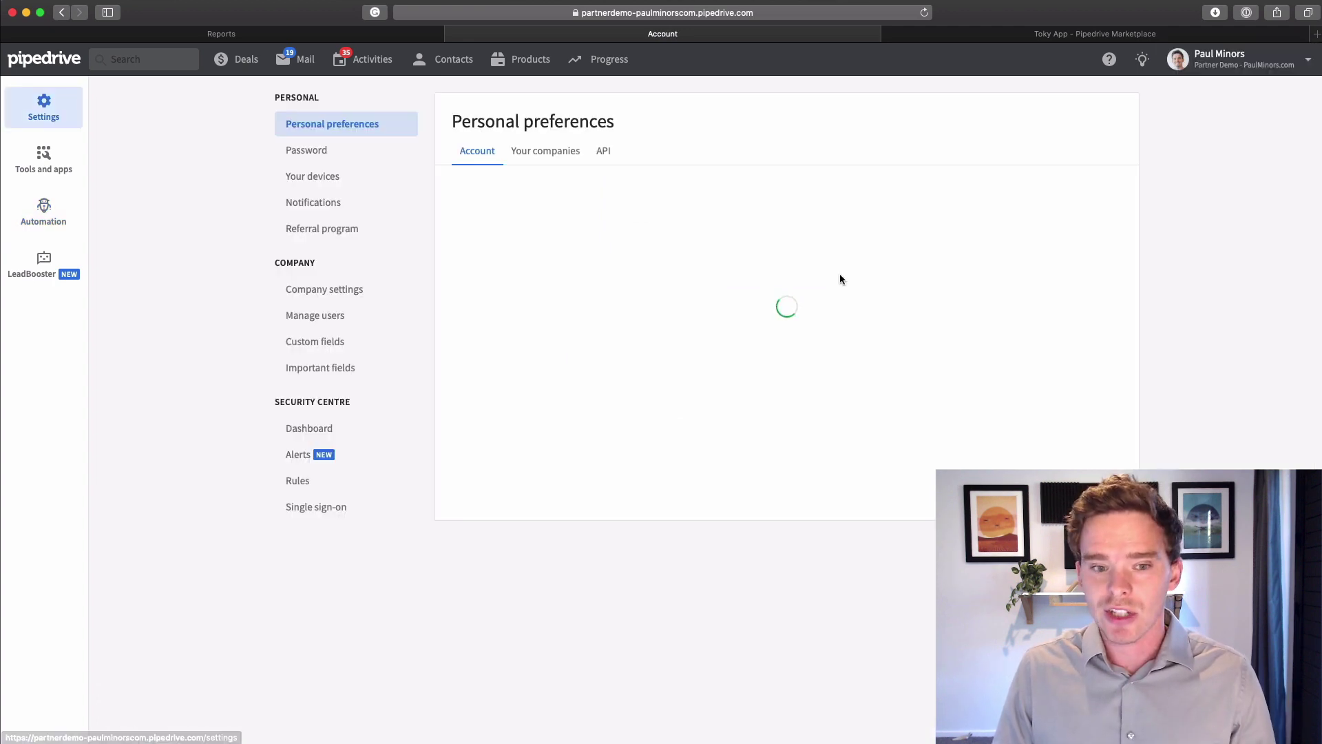
pyautogui.click(44, 158)
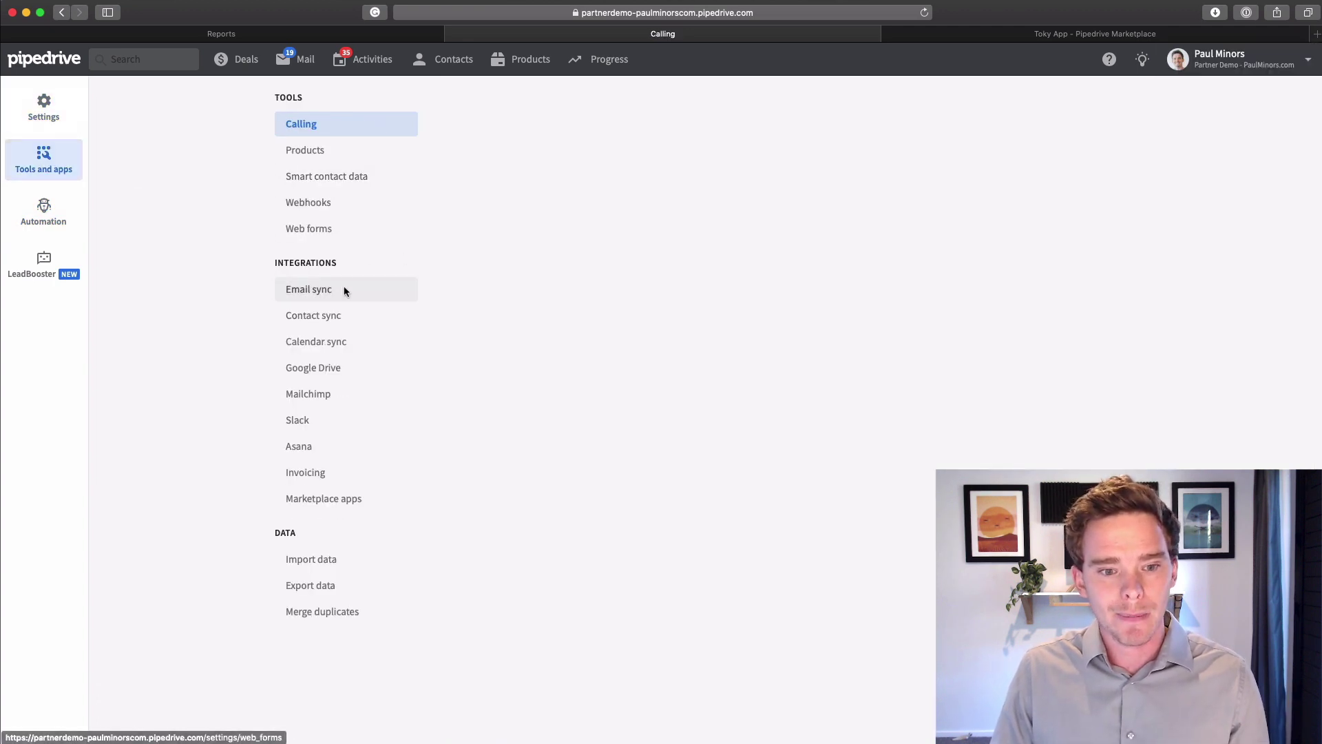
pyautogui.click(337, 341)
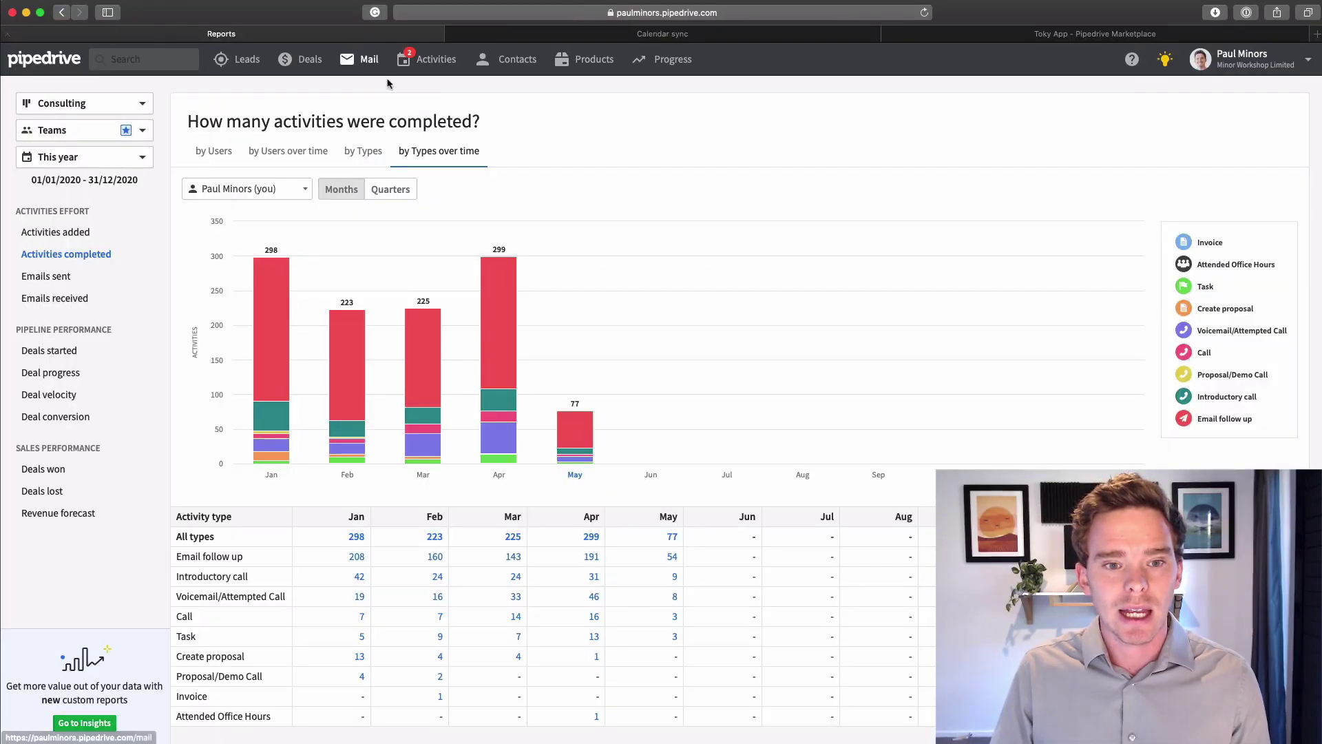
# Search for the contact by name and open their Asana deal
pyautogui.click(432, 60)
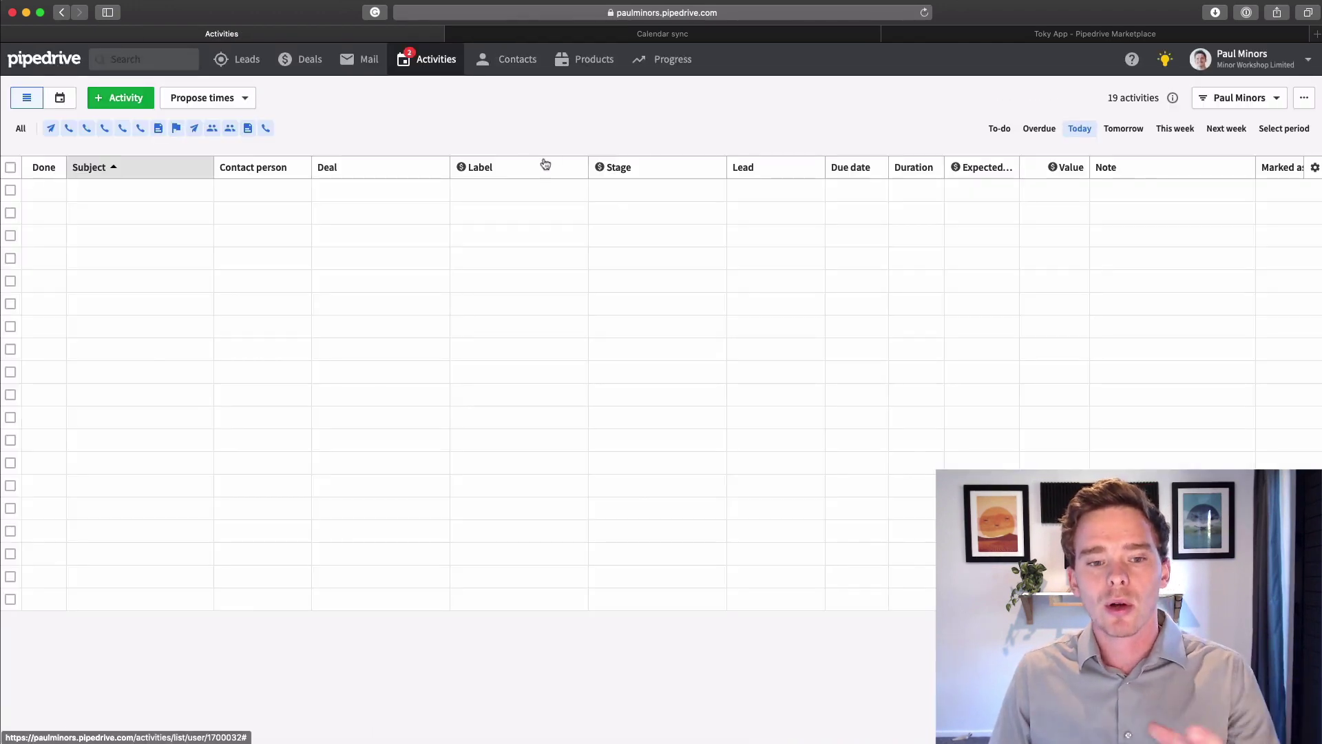
pyautogui.click(163, 55)
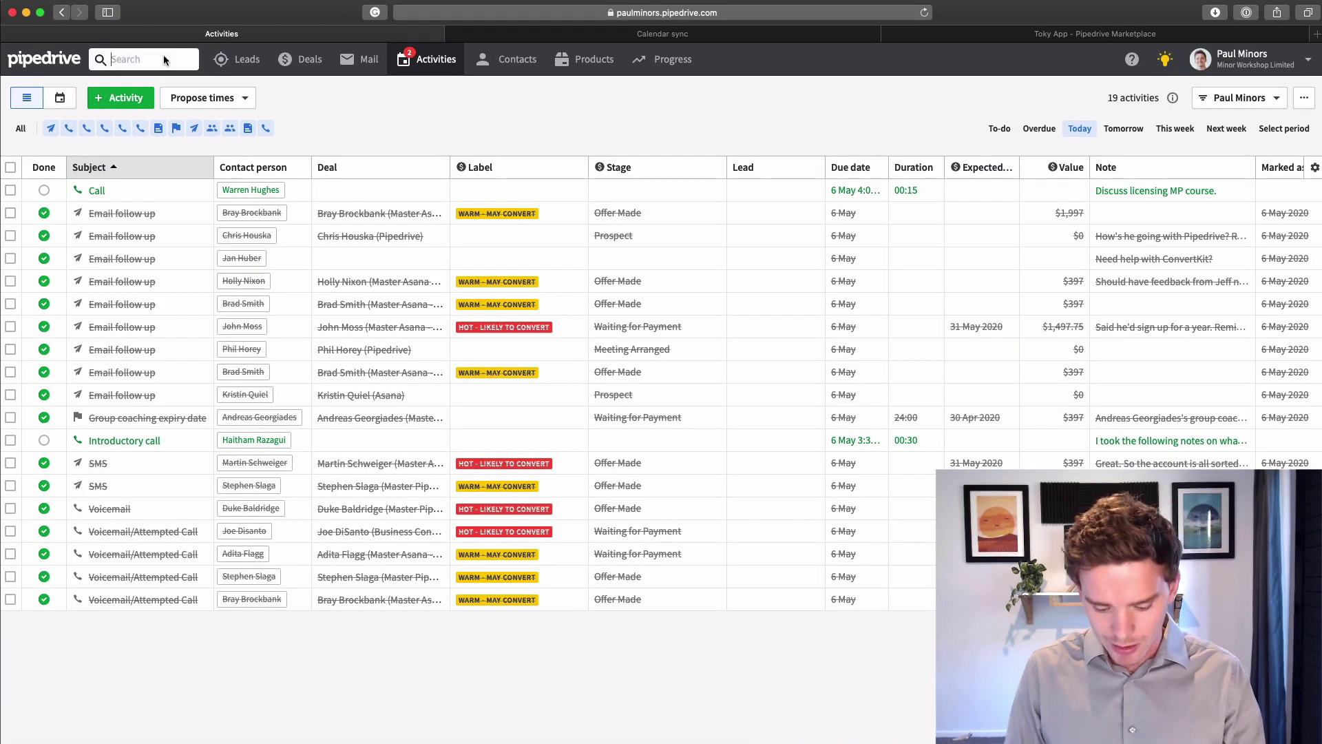
pyautogui.write('paul minors')
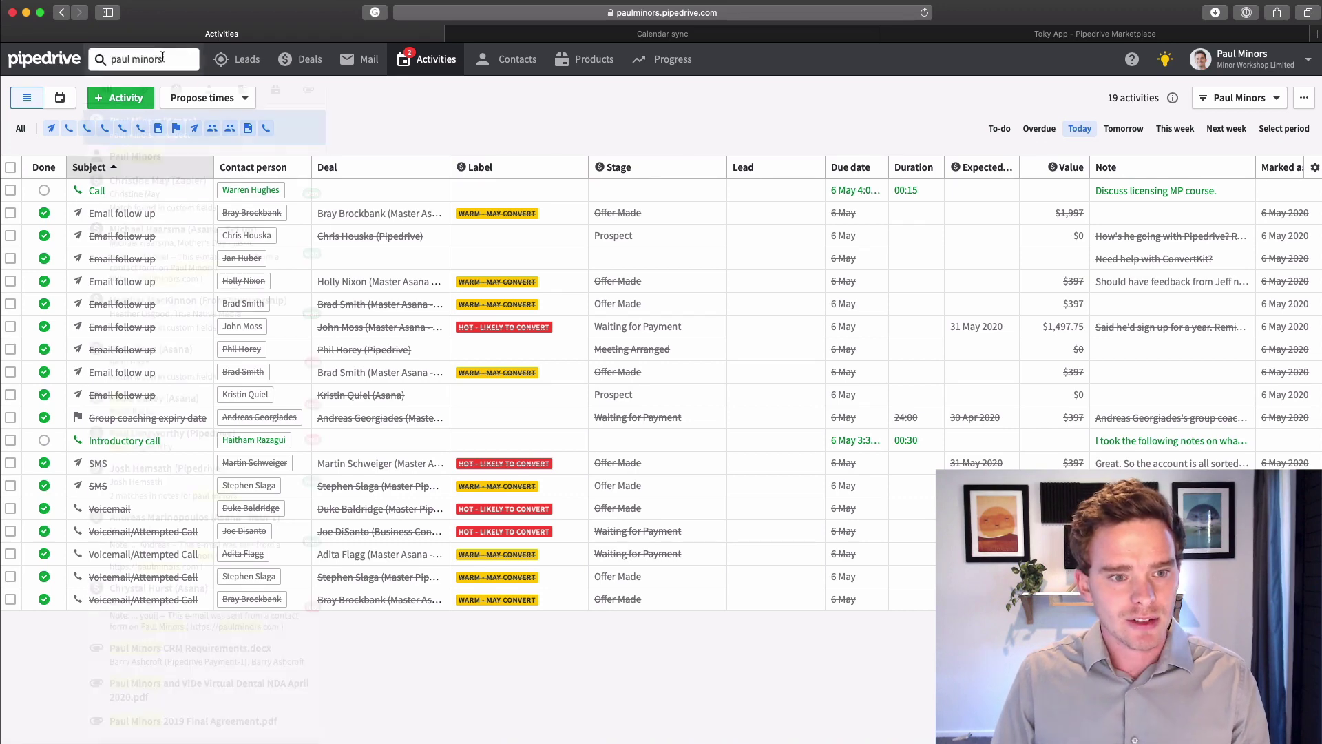
pyautogui.click(168, 126)
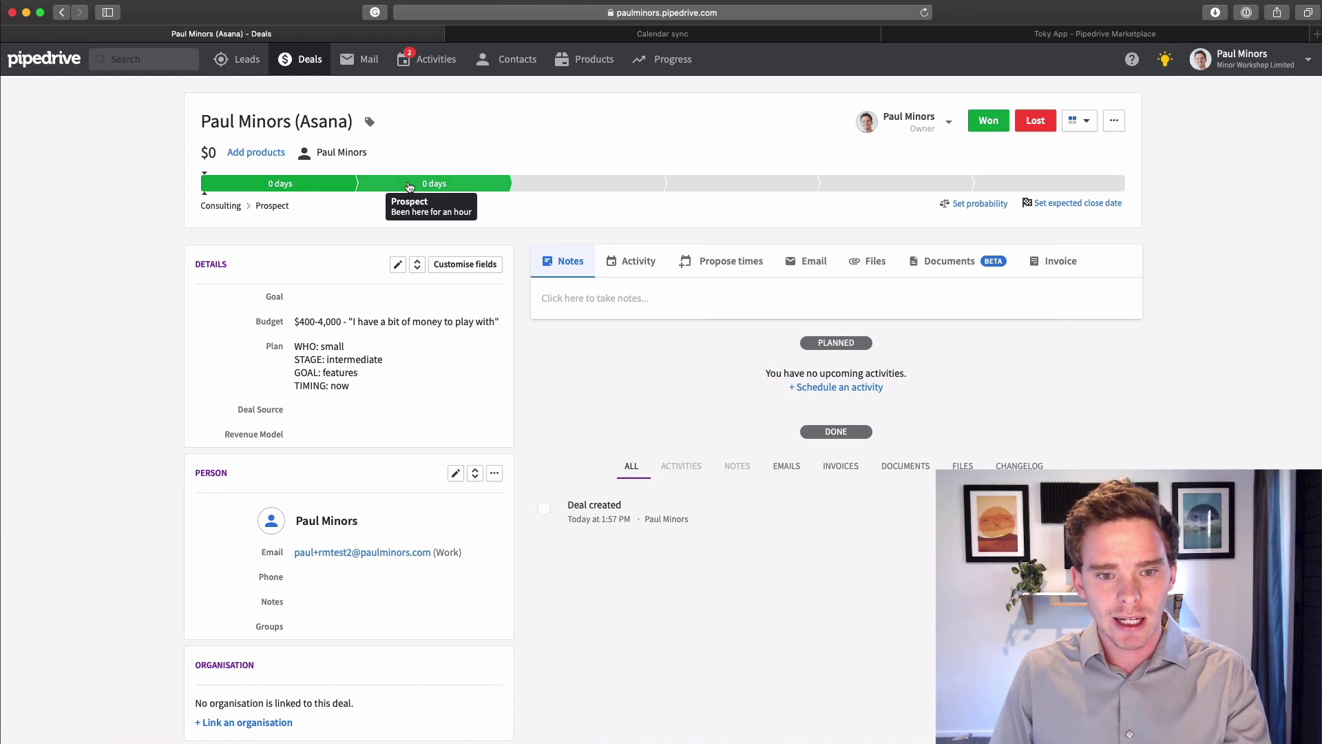
# Start a Voicemail/Attempted Call activity on the Asana deal and edit its subject
pyautogui.click(639, 262)
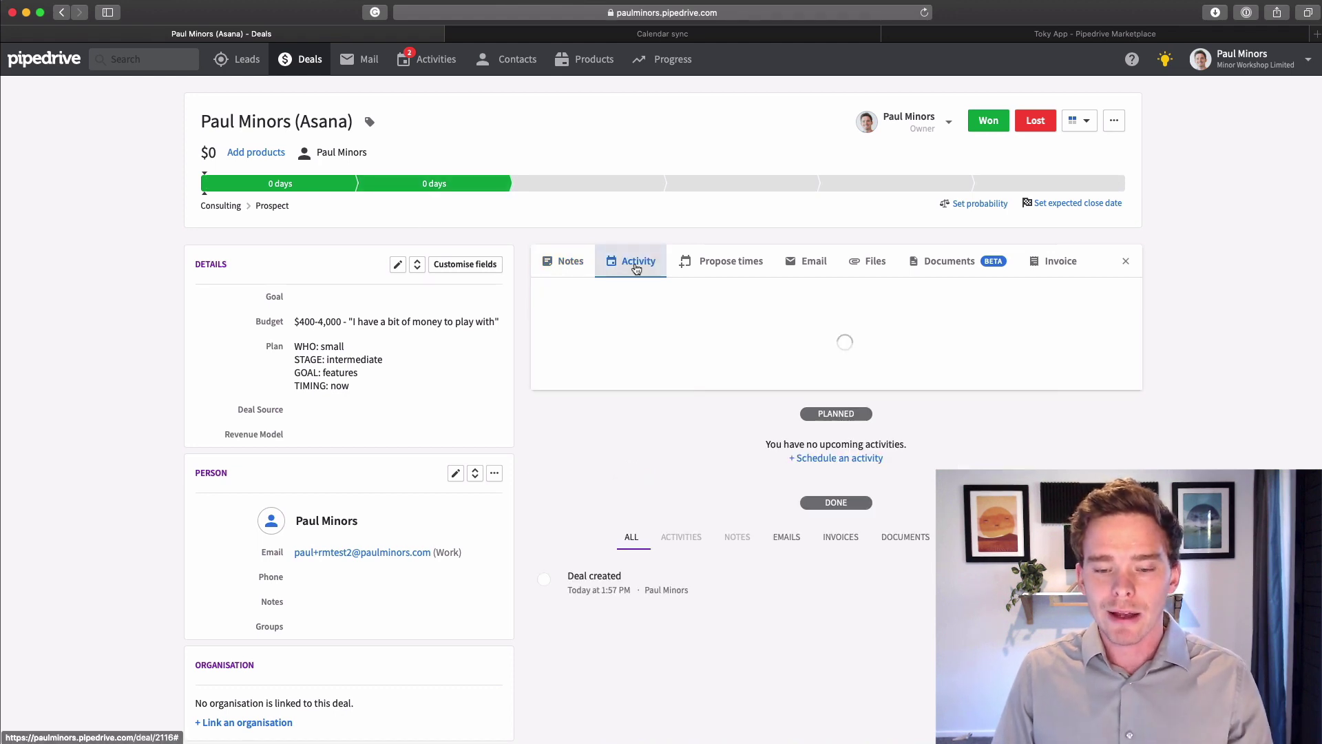
pyautogui.scroll(-3, 647, 348)
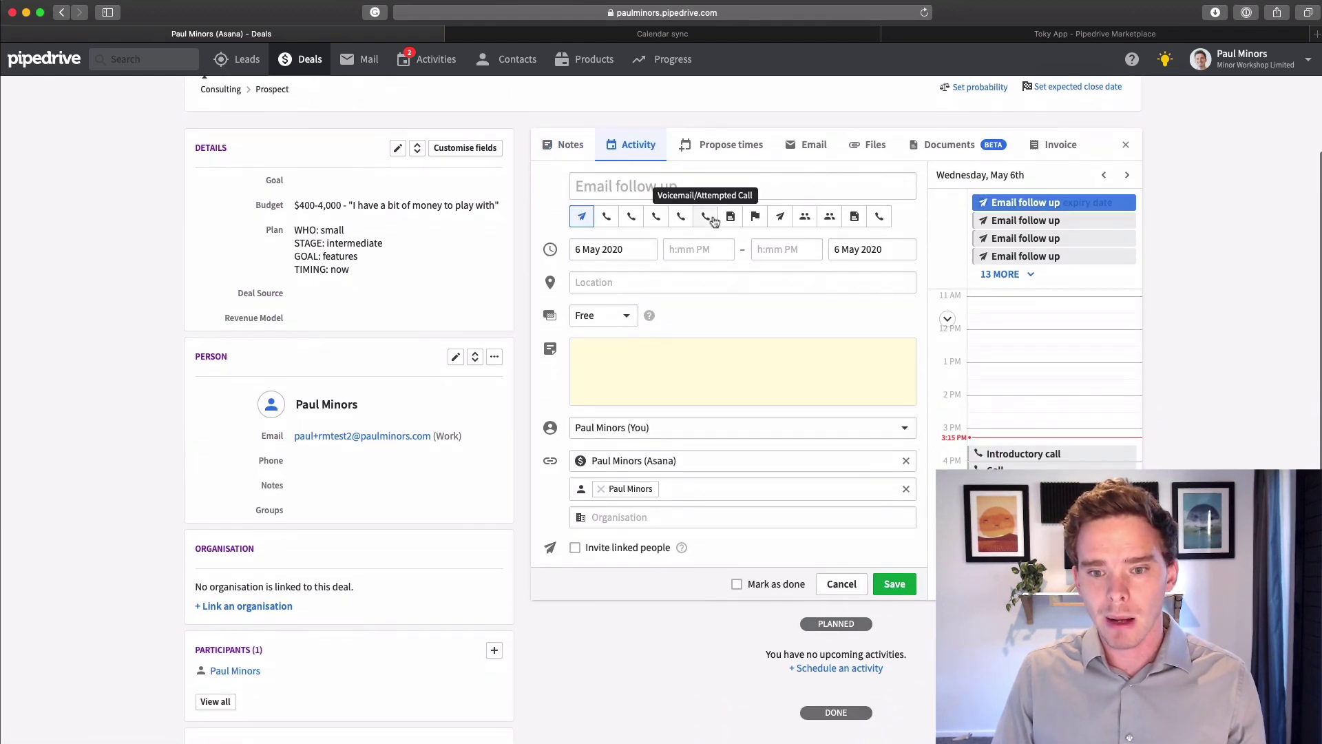
pyautogui.click(706, 216)
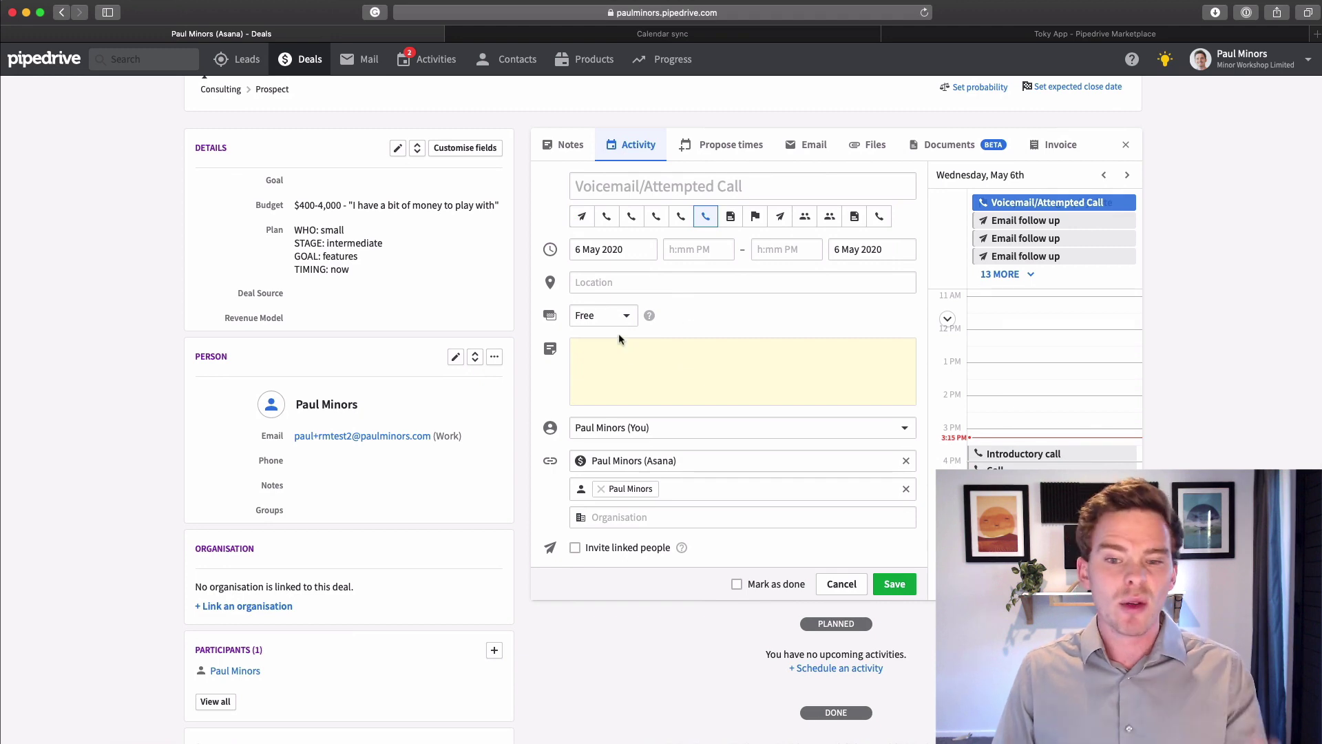
pyautogui.click(646, 188)
# Log the 'Voicemail' activity on the deal as done
pyautogui.write('Voicemail')
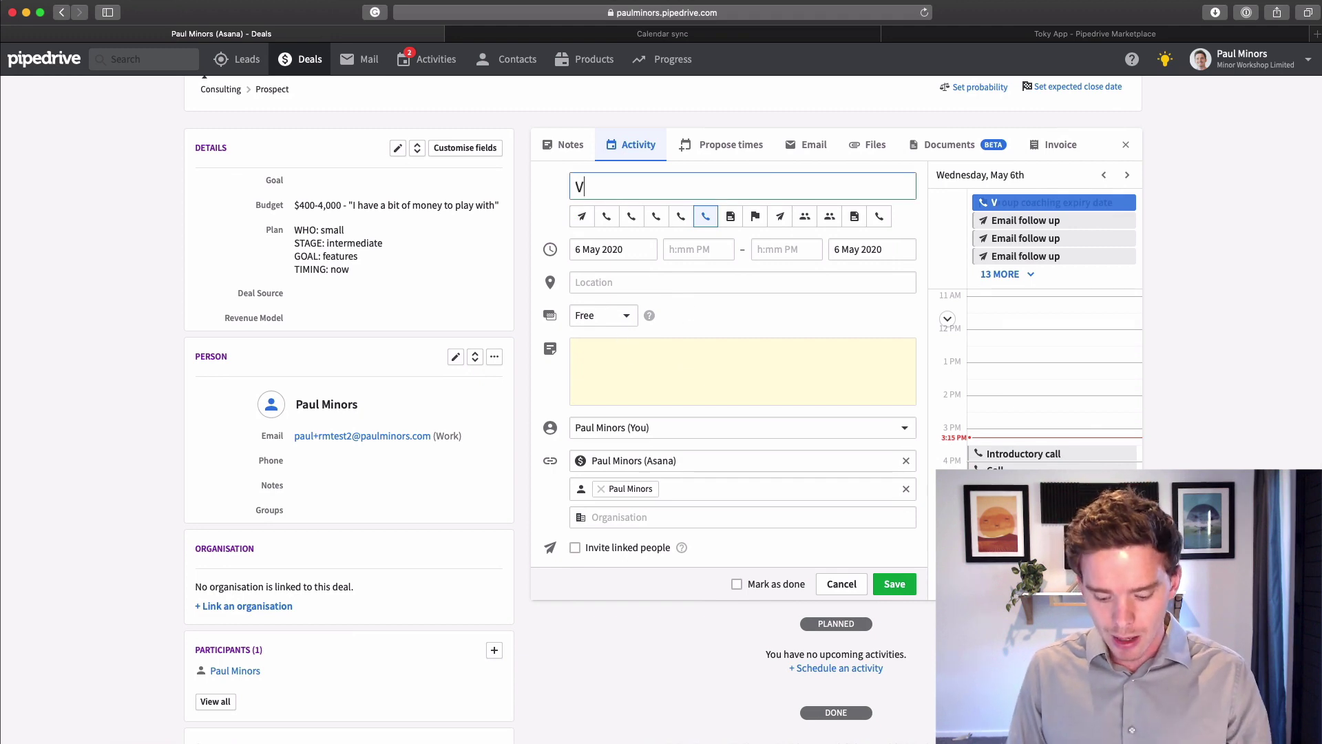
pyautogui.click(737, 584)
pyautogui.click(894, 584)
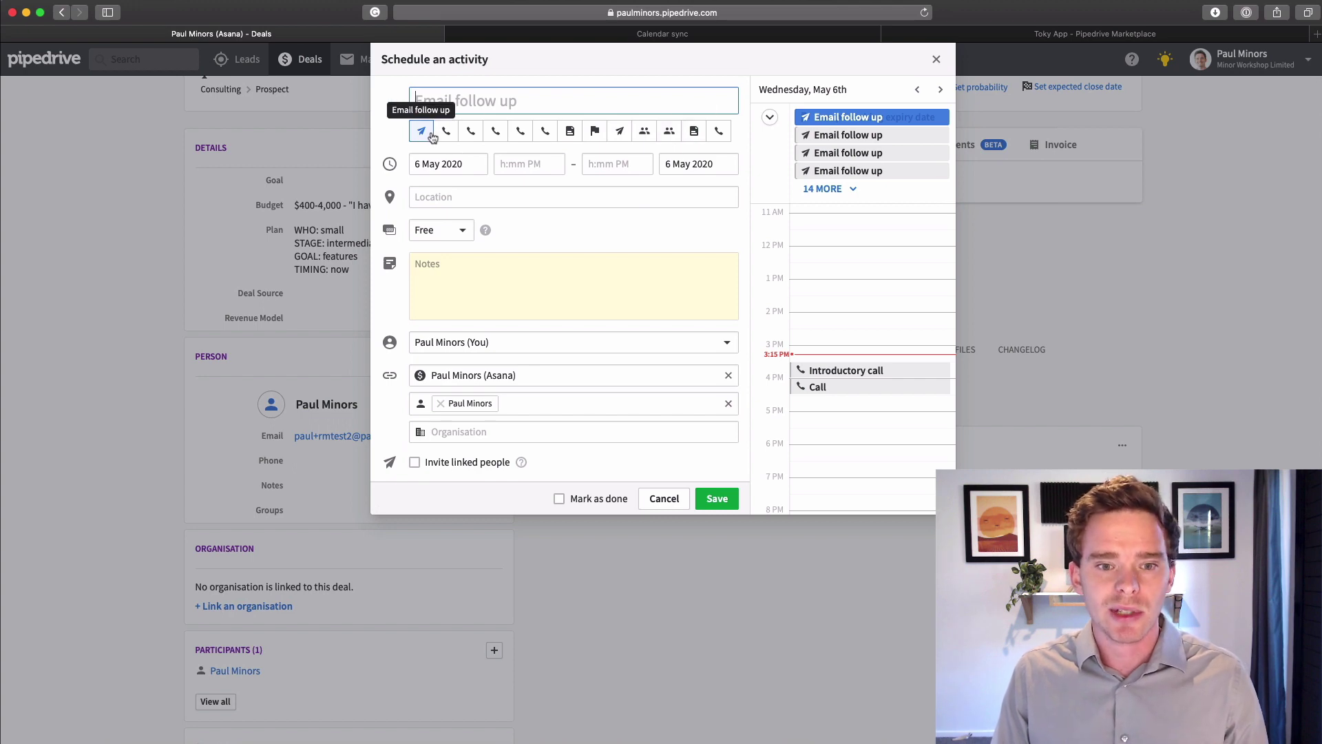
pyautogui.click(599, 498)
pyautogui.click(717, 499)
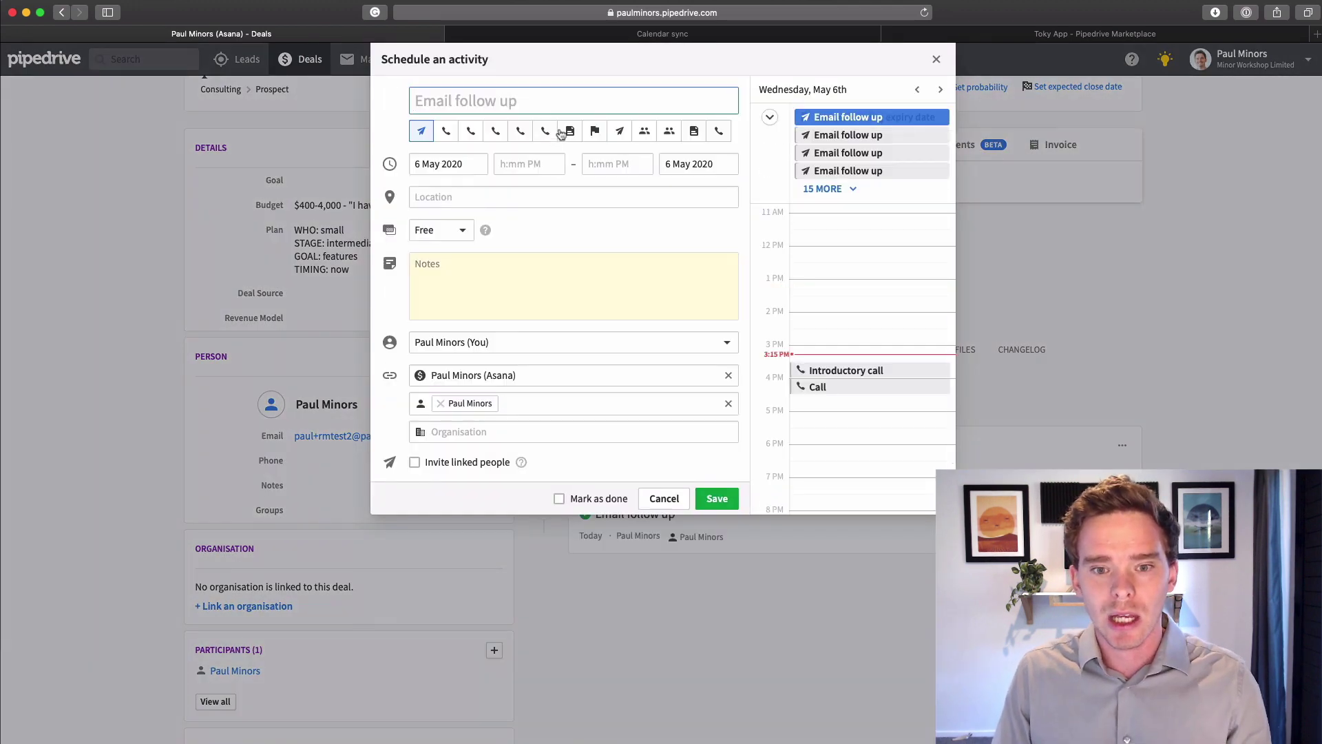
# Schedule a follow-up Meeting activity due today on the Asana deal
pyautogui.click(570, 130)
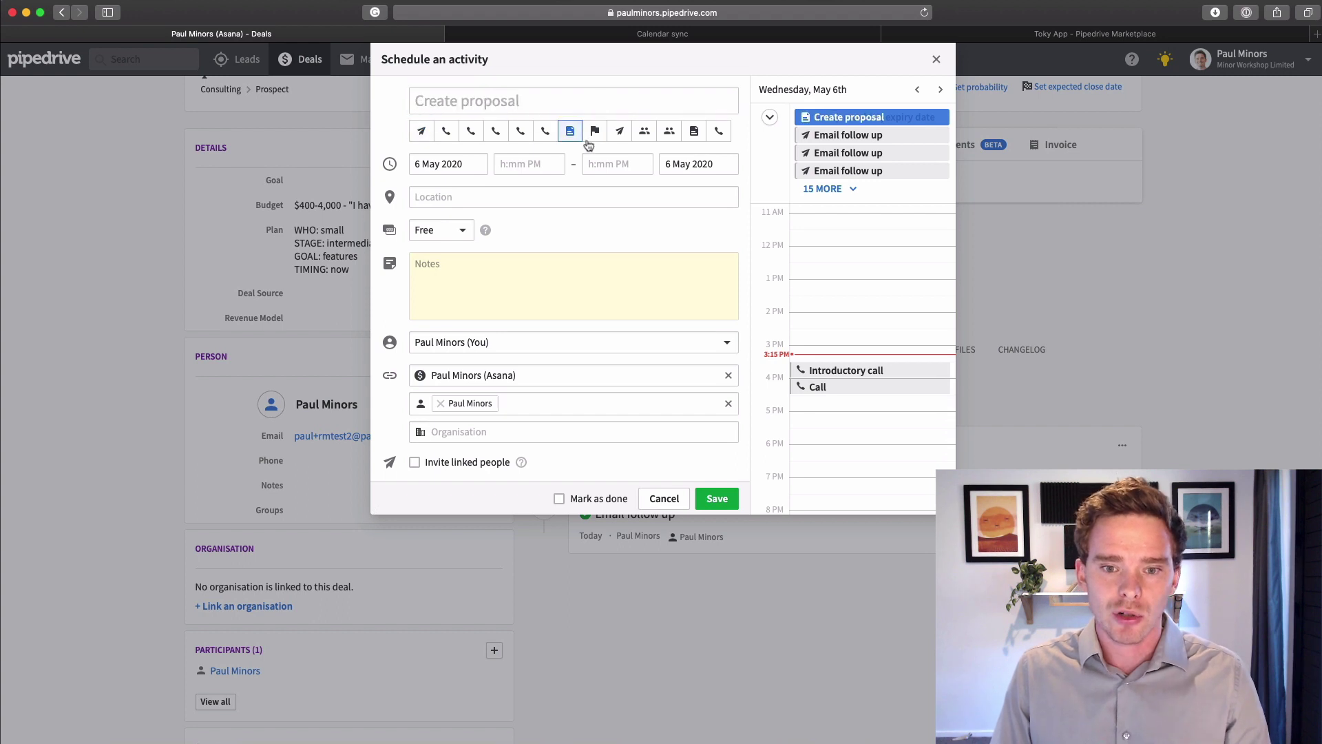
pyautogui.click(621, 133)
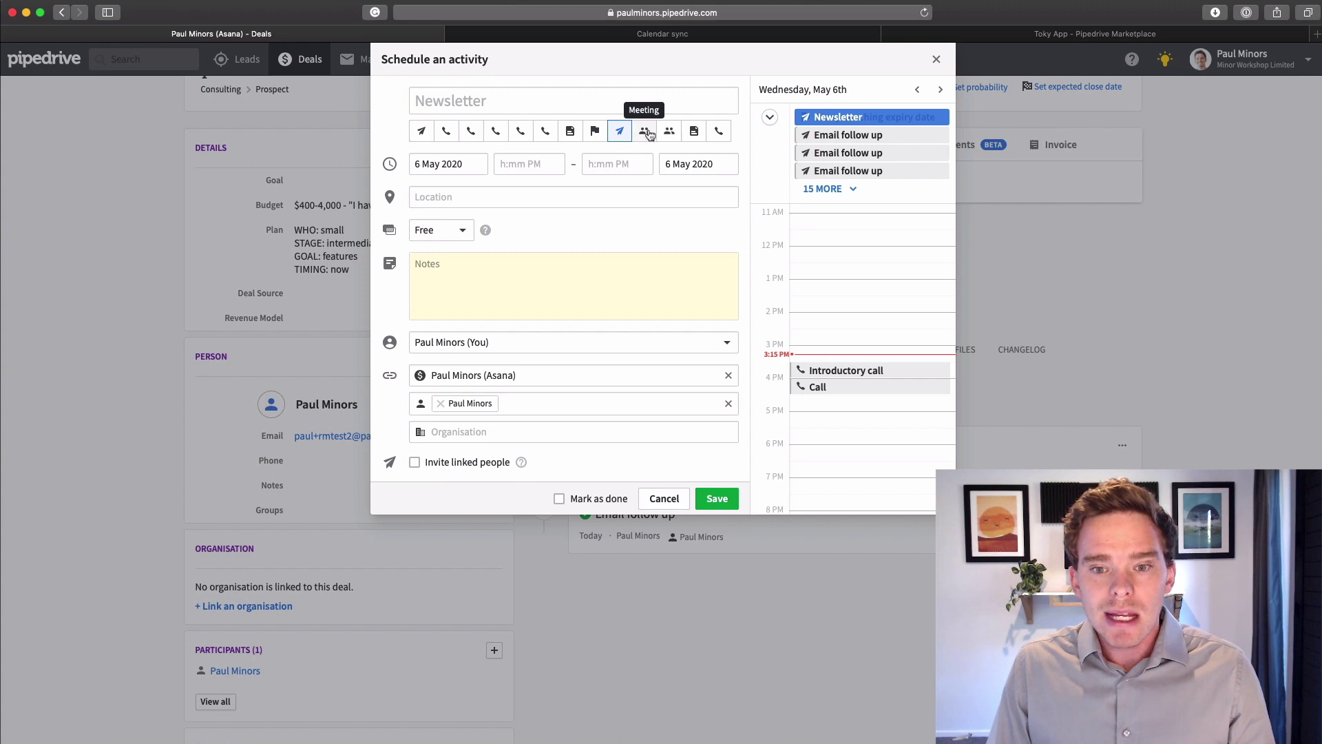
pyautogui.click(692, 131)
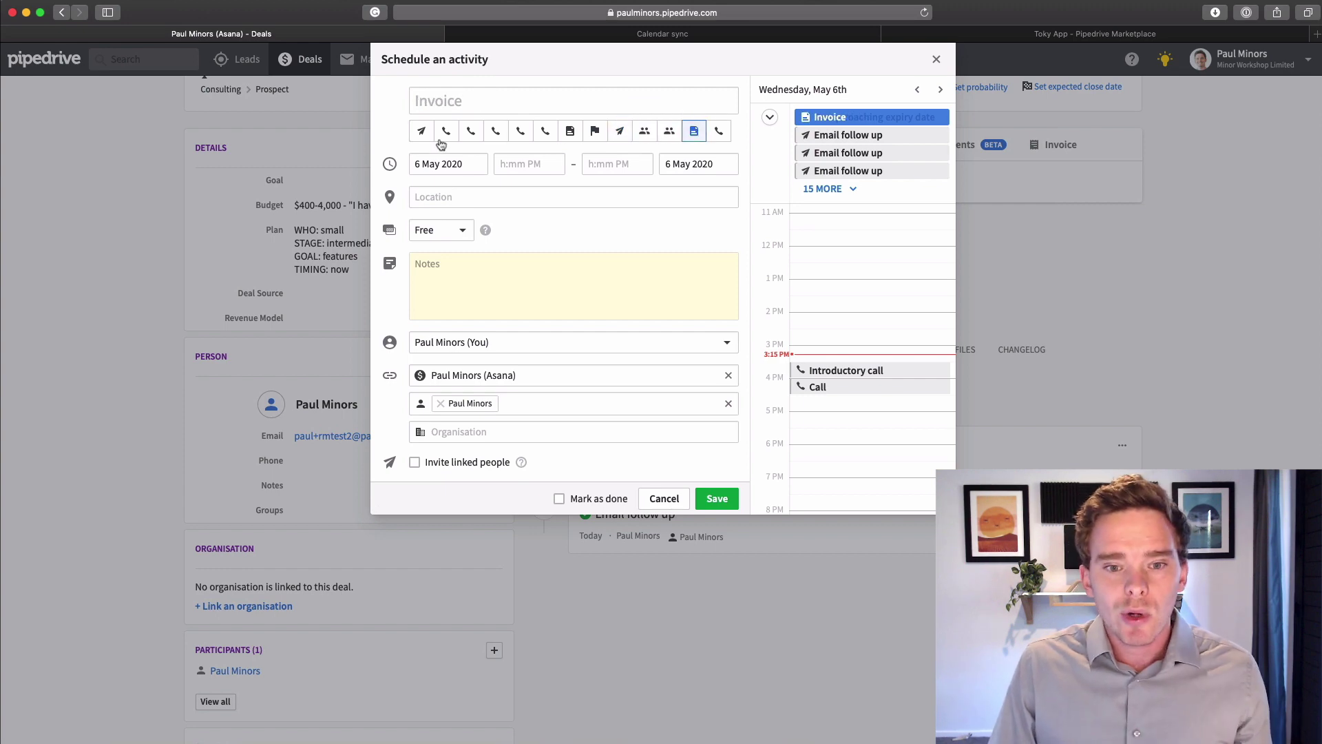
pyautogui.click(642, 131)
pyautogui.click(717, 499)
pyautogui.scroll(3, 731, 667)
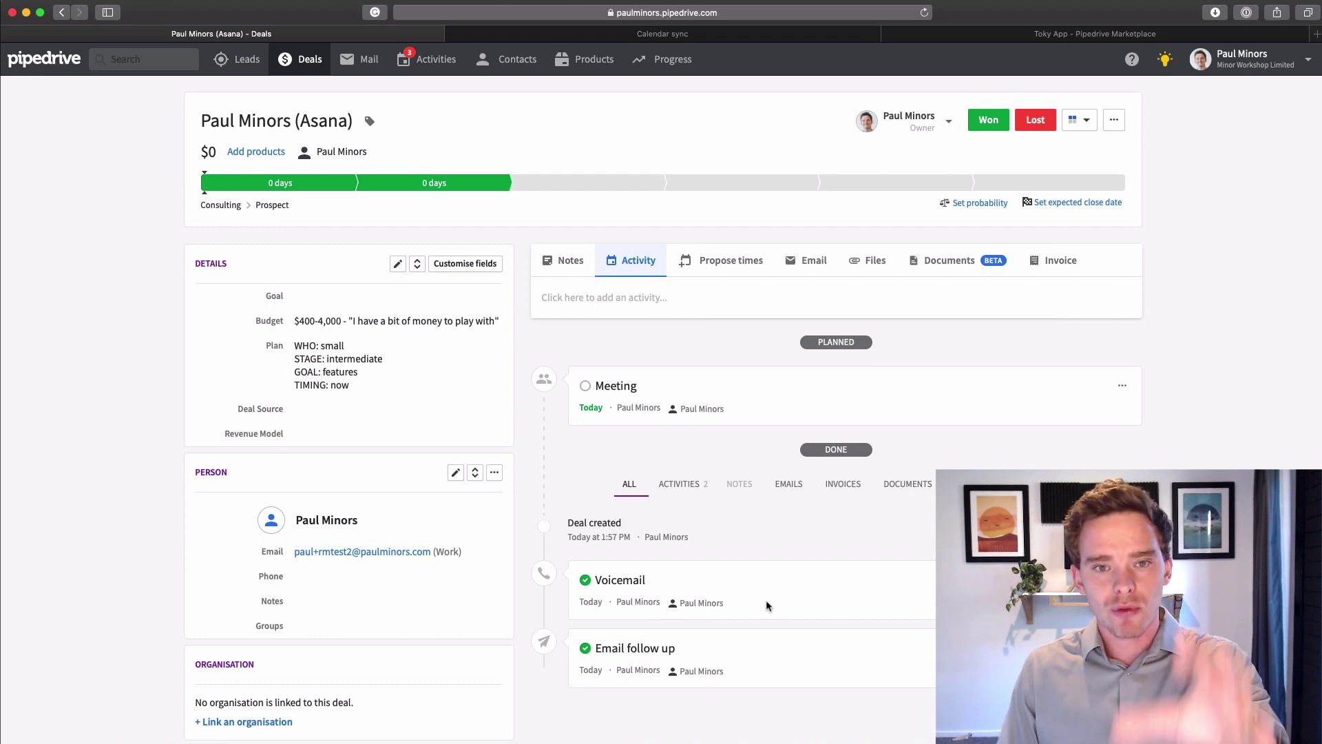
pyautogui.scroll(-5, 689, 537)
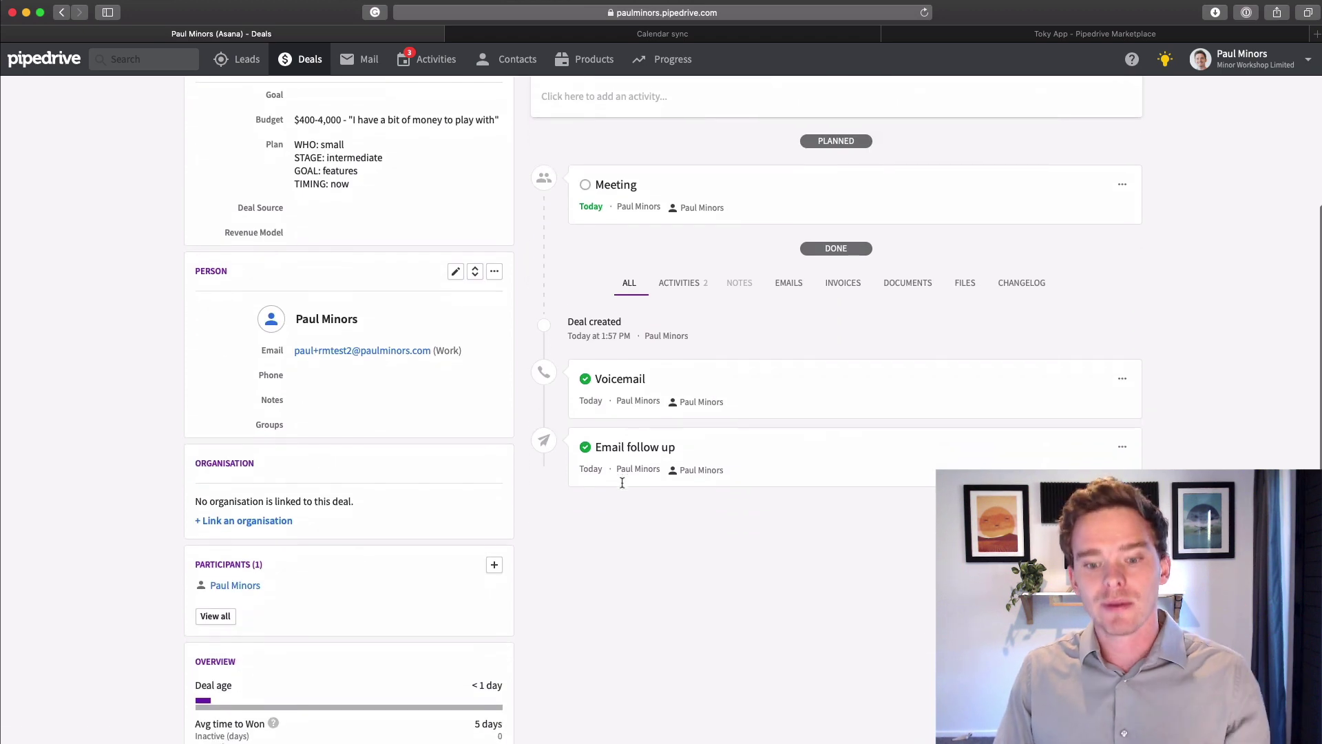
pyautogui.click(1122, 443)
pyautogui.click(523, 273)
pyautogui.click(657, 536)
pyautogui.click(1122, 319)
pyautogui.click(1078, 354)
pyautogui.click(500, 272)
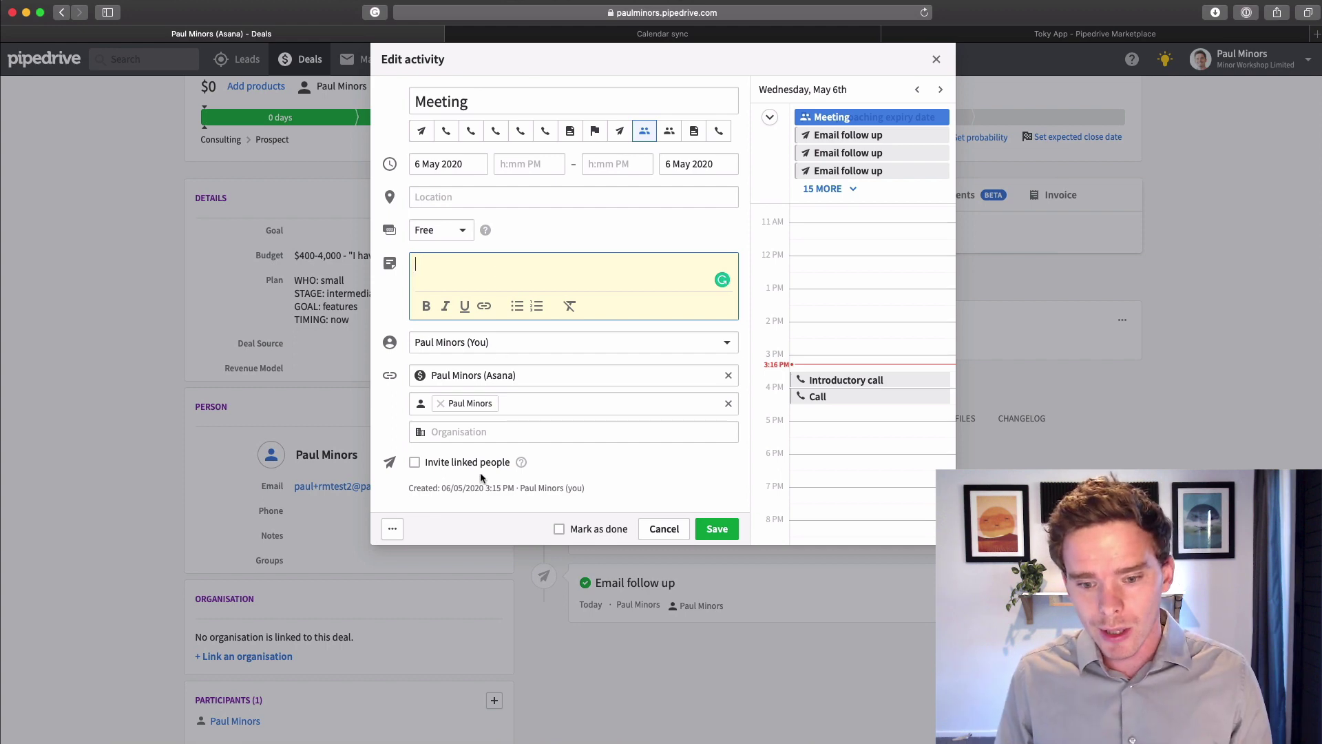
pyautogui.click(664, 528)
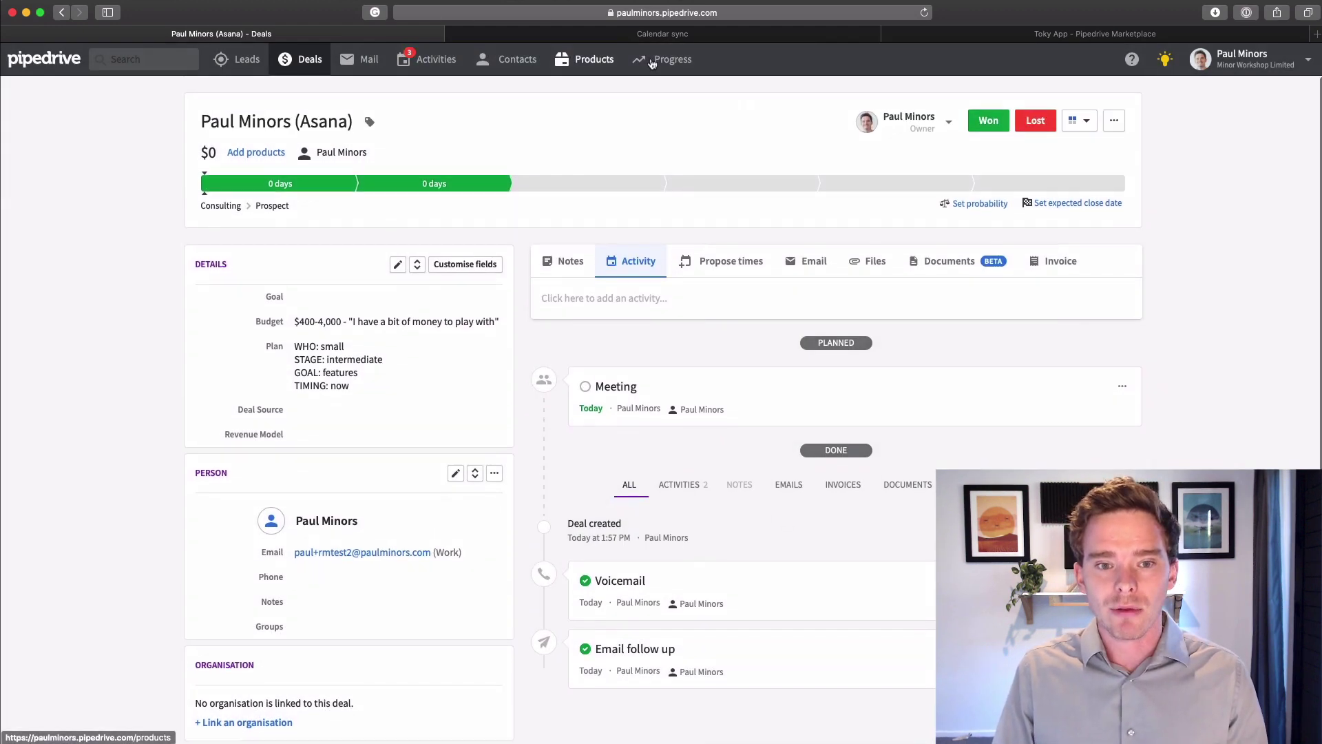
# Open the Activities completed report and check its date range and user filters, leaving them unchanged
pyautogui.click(1225, 64)
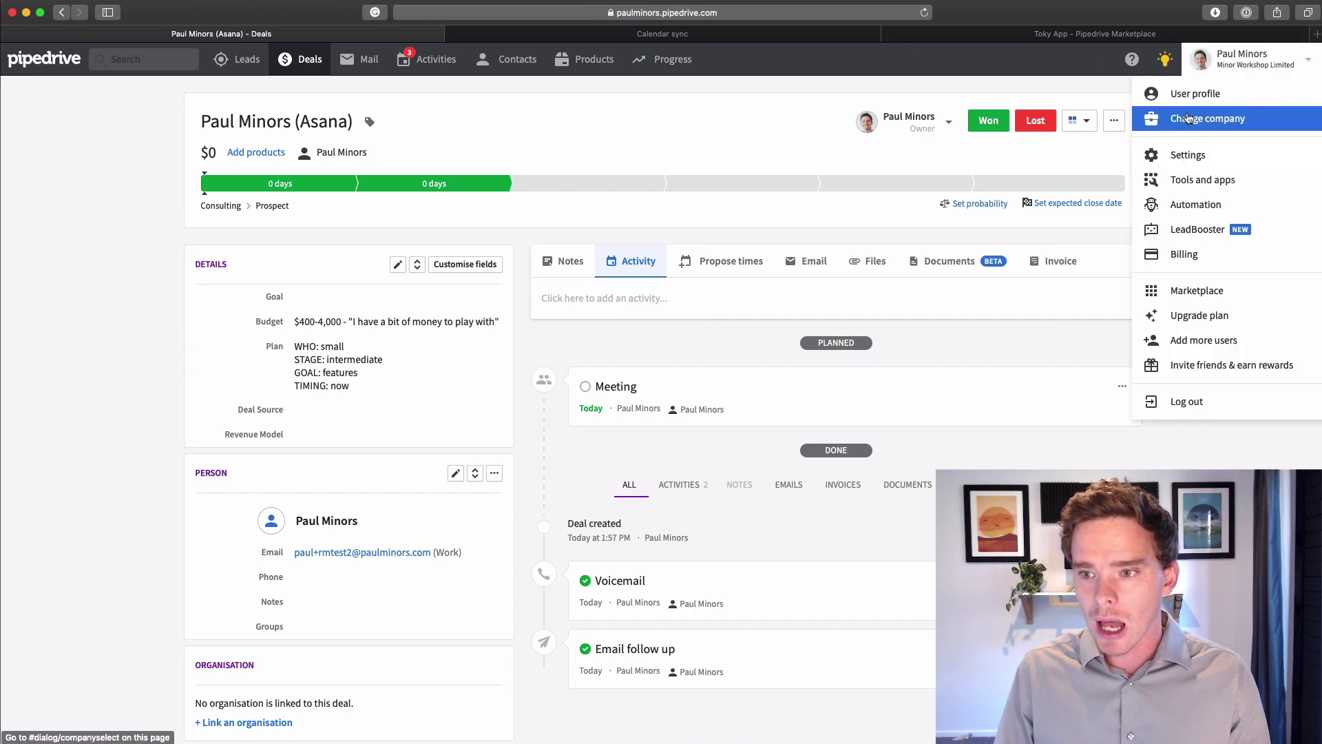
pyautogui.moveTo(663, 60)
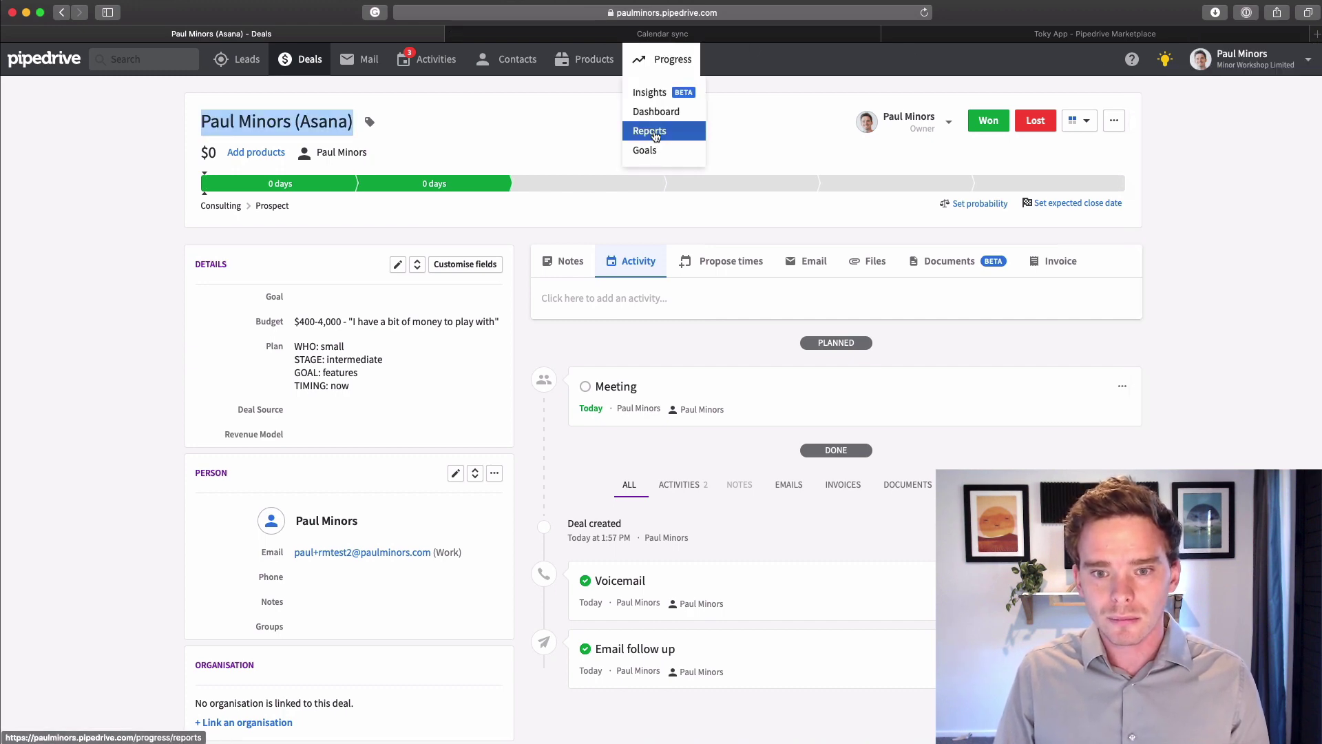
pyautogui.click(647, 130)
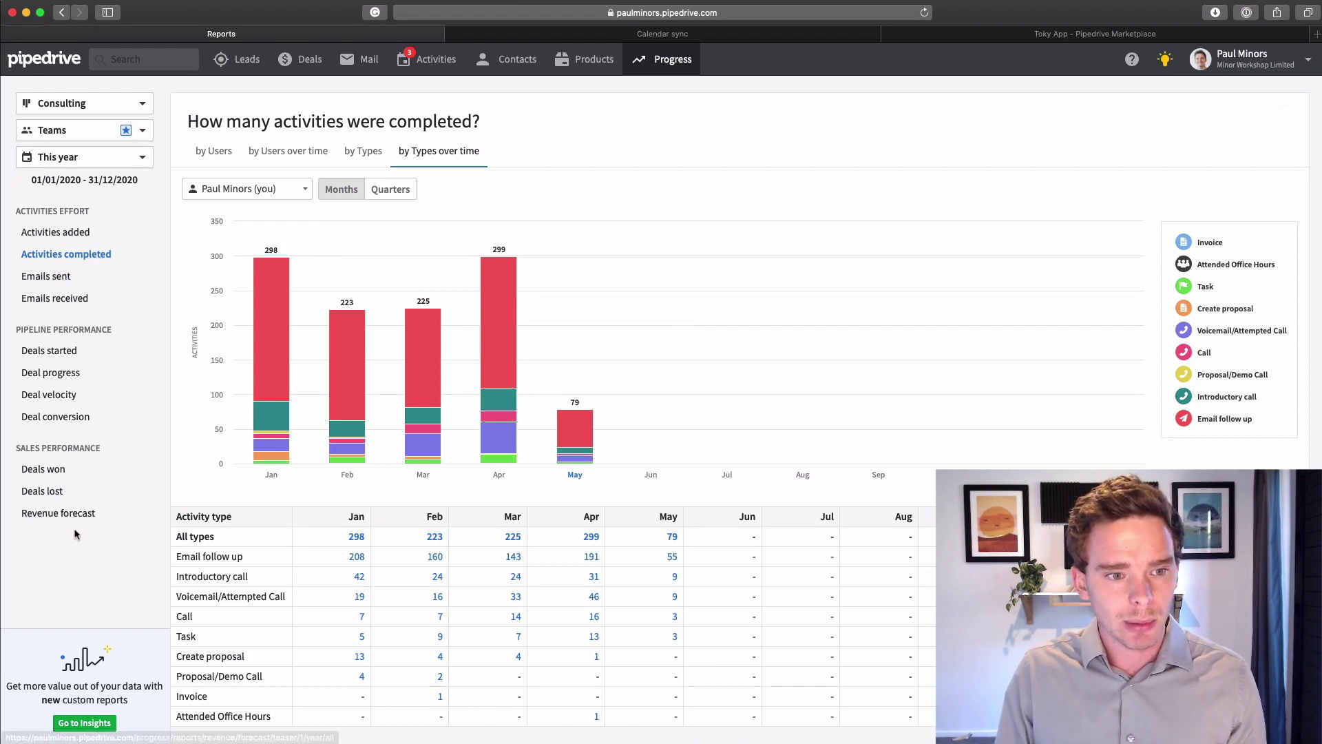
pyautogui.click(102, 180)
pyautogui.click(366, 443)
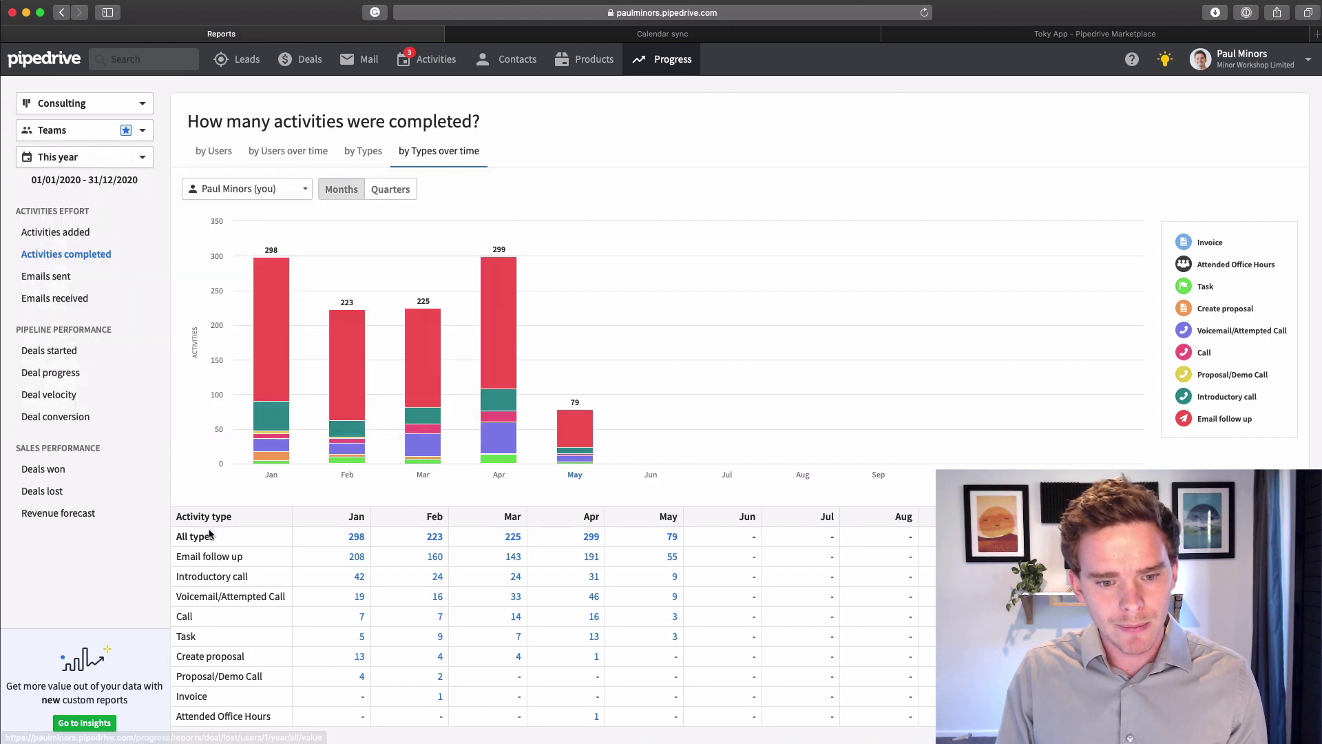
pyautogui.click(303, 190)
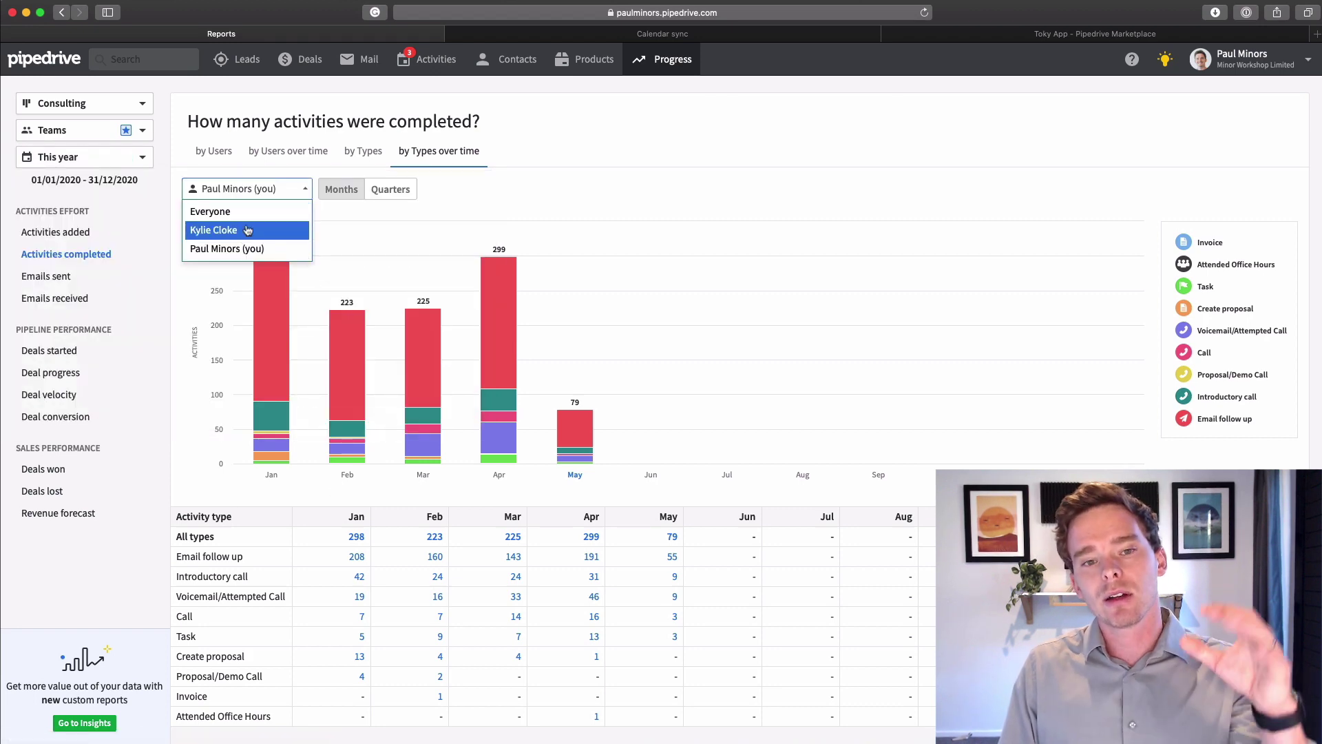
pyautogui.click(221, 473)
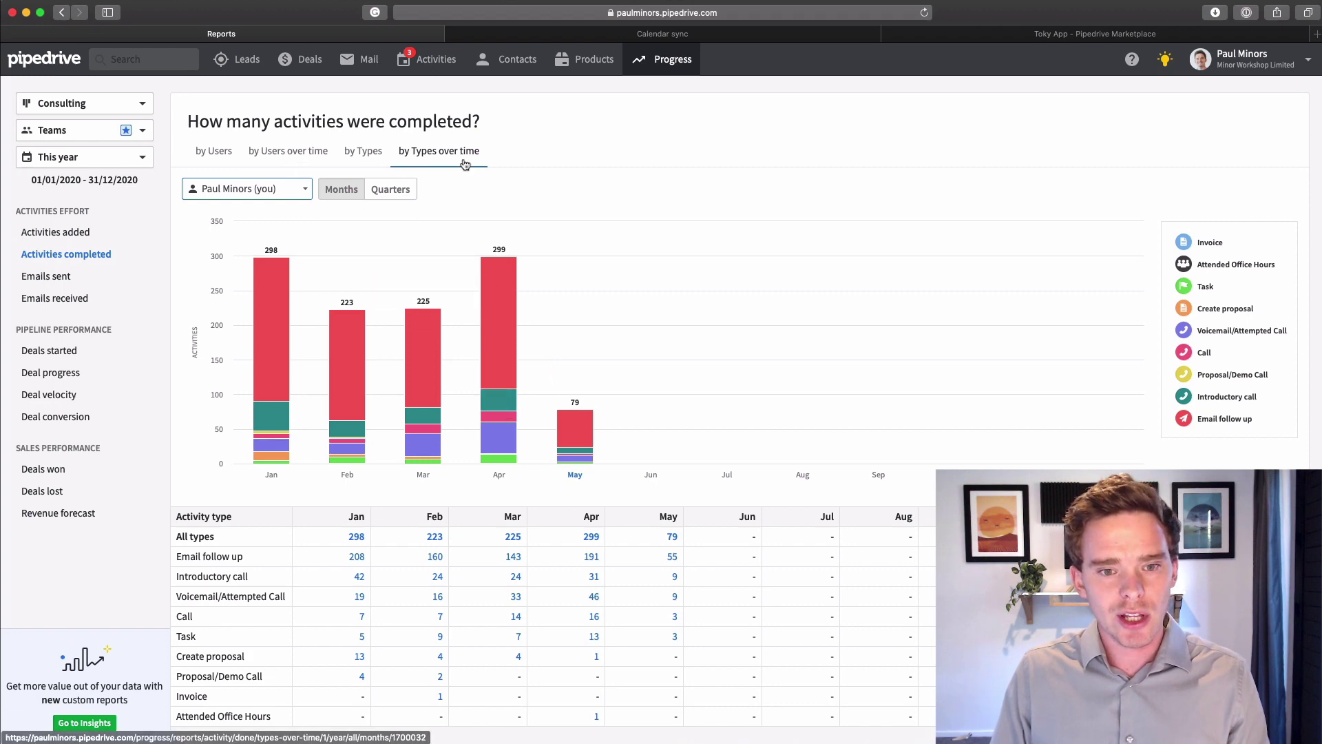
# Switch the Activities completed report to the 'by Users' breakdown
pyautogui.click(224, 157)
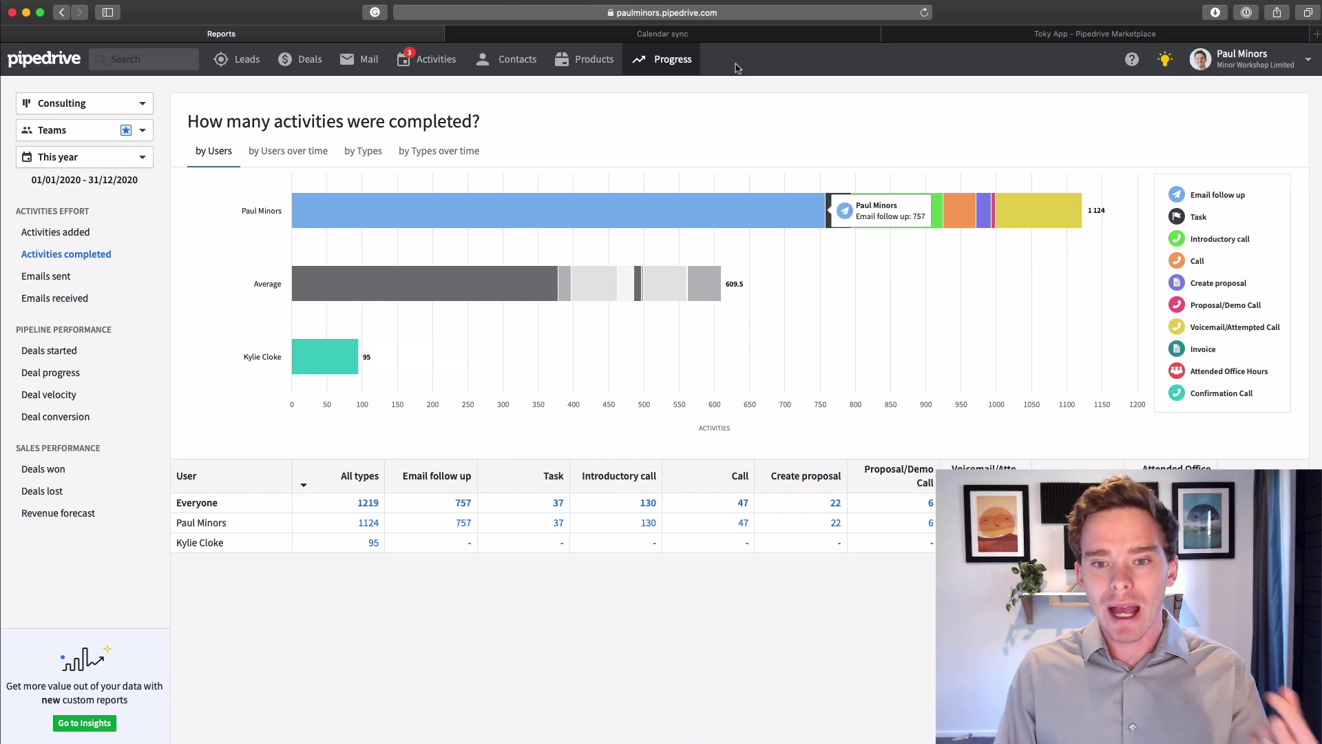
# Open Goals and expand each goal: 40 new deals, Proposal/Demo Calls, Win $15k, Proposal Sent
pyautogui.moveTo(679, 63)
pyautogui.click(667, 151)
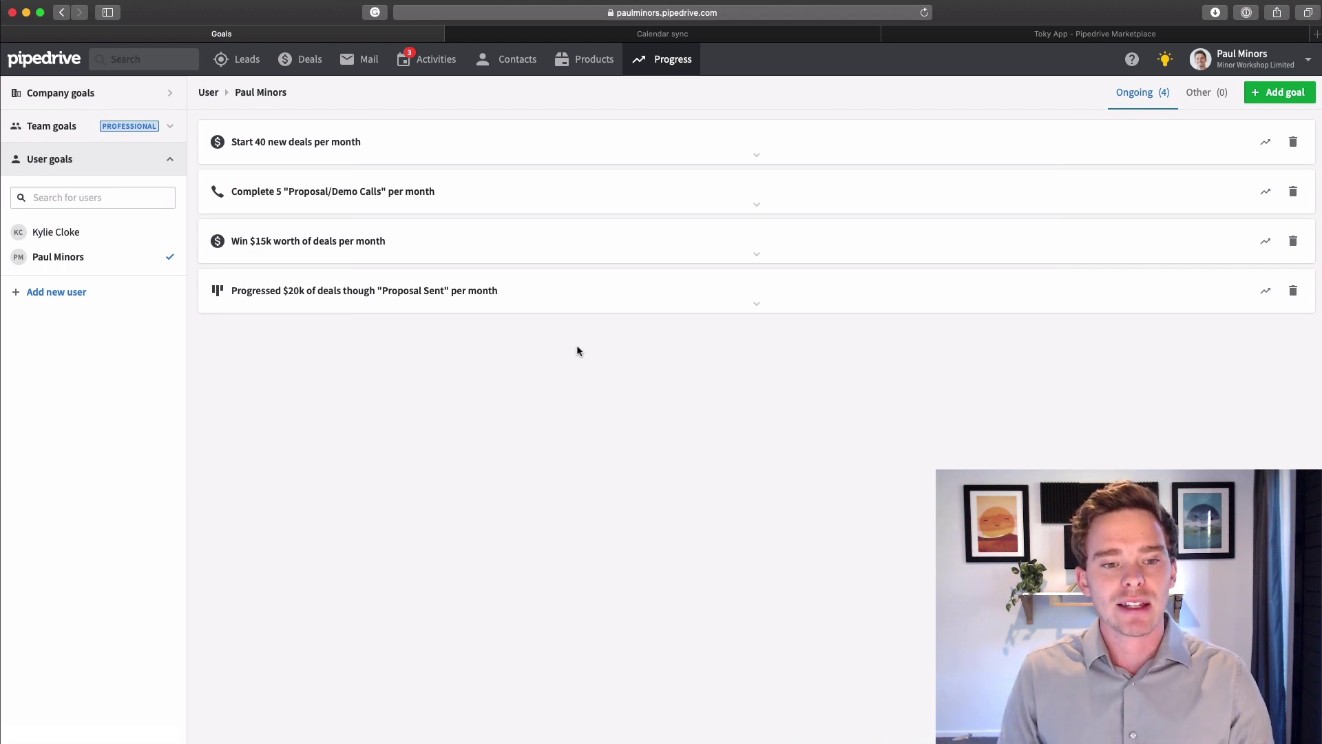
pyautogui.click(705, 151)
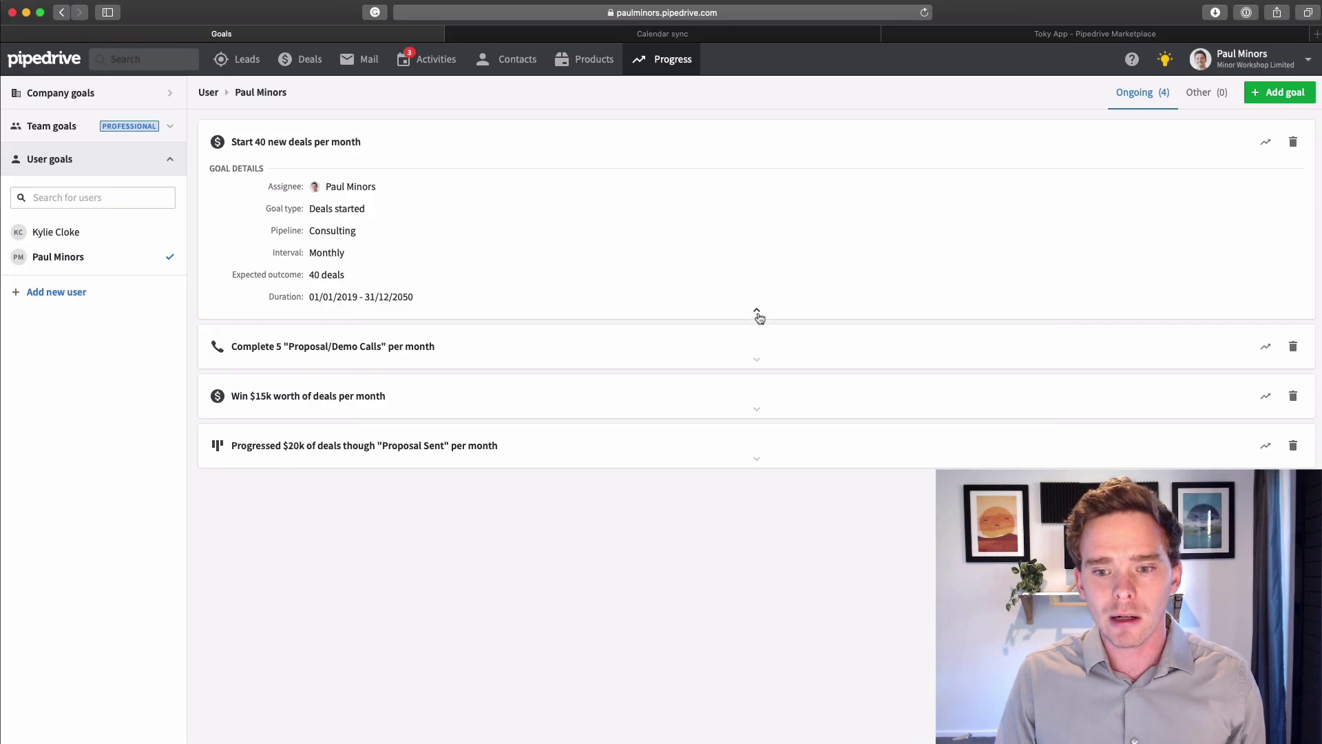
pyautogui.click(756, 315)
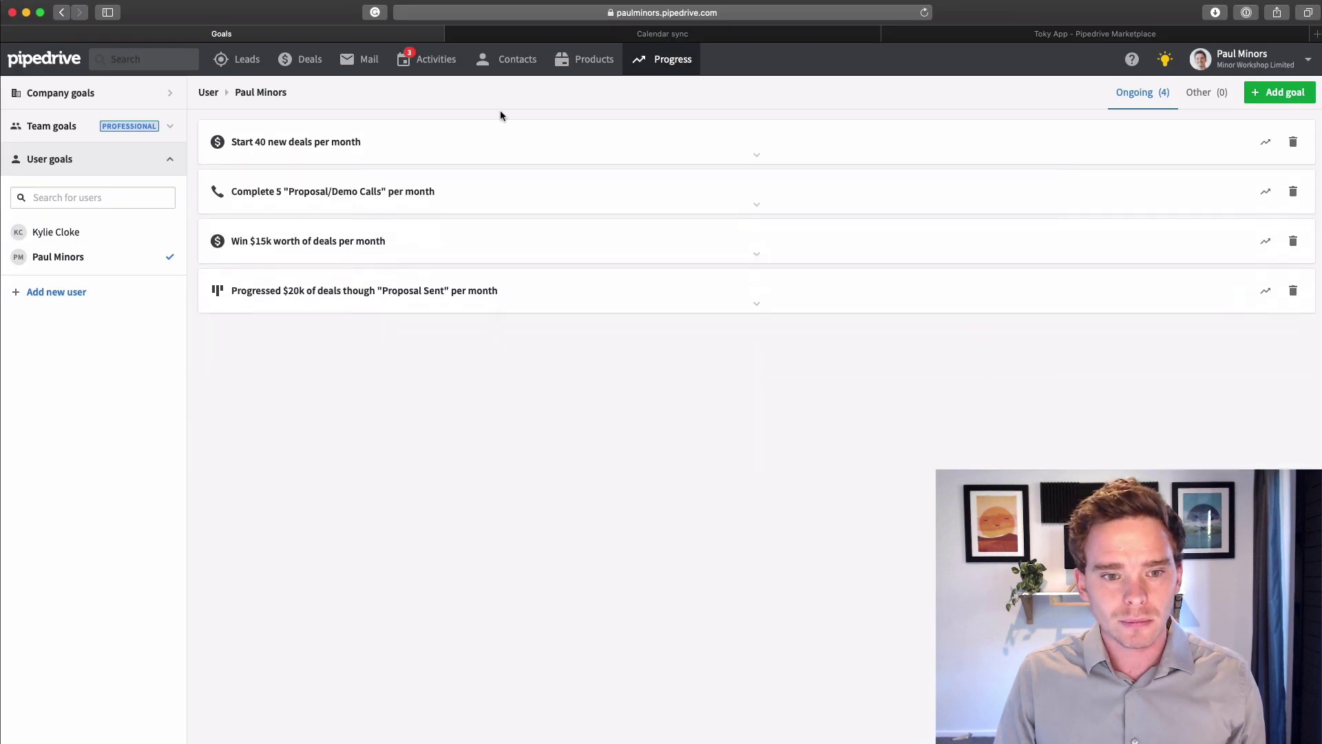
pyautogui.click(757, 203)
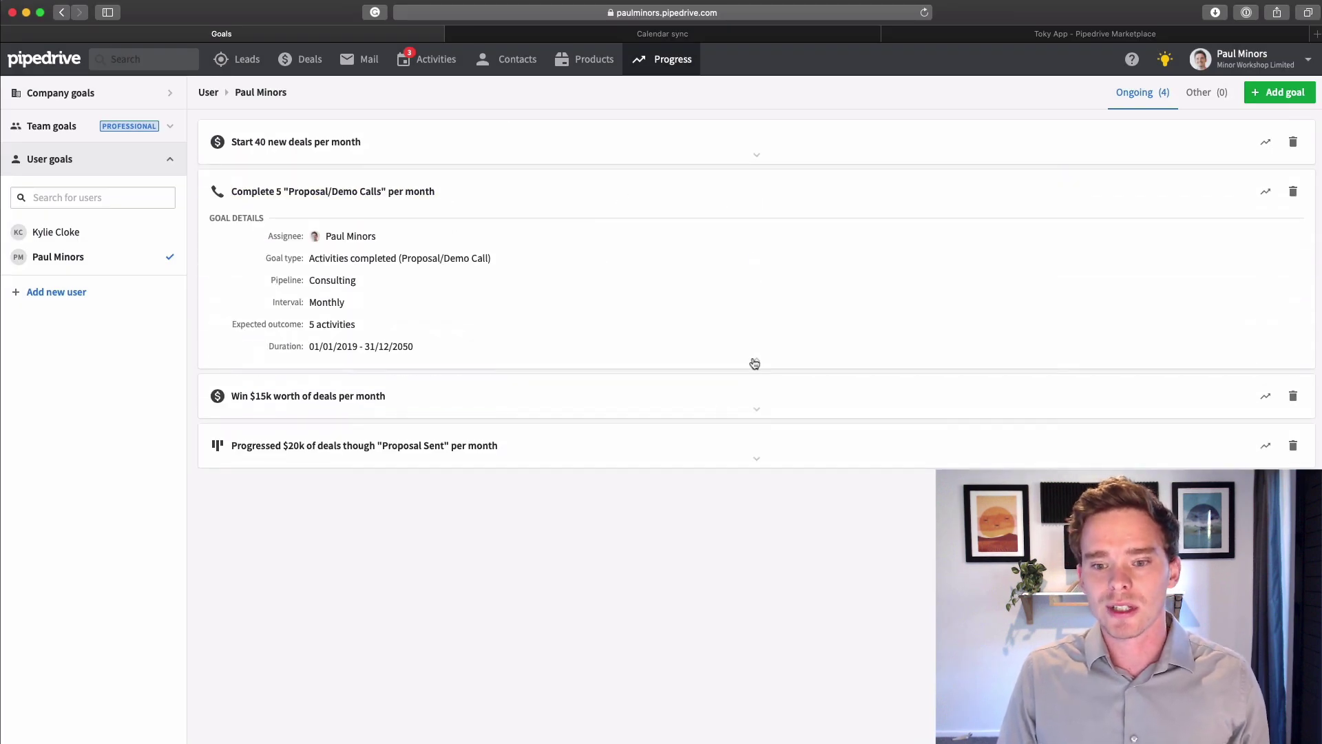
pyautogui.click(761, 369)
pyautogui.click(757, 261)
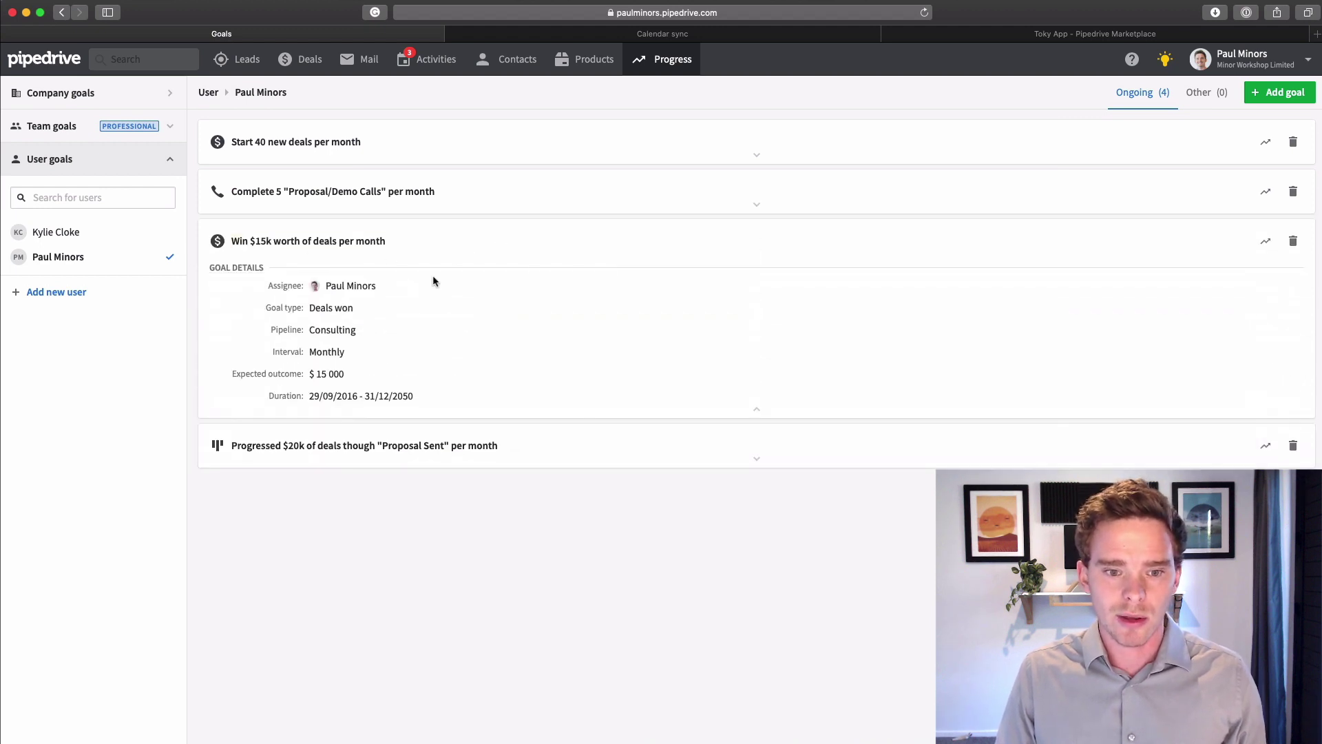
pyautogui.click(756, 408)
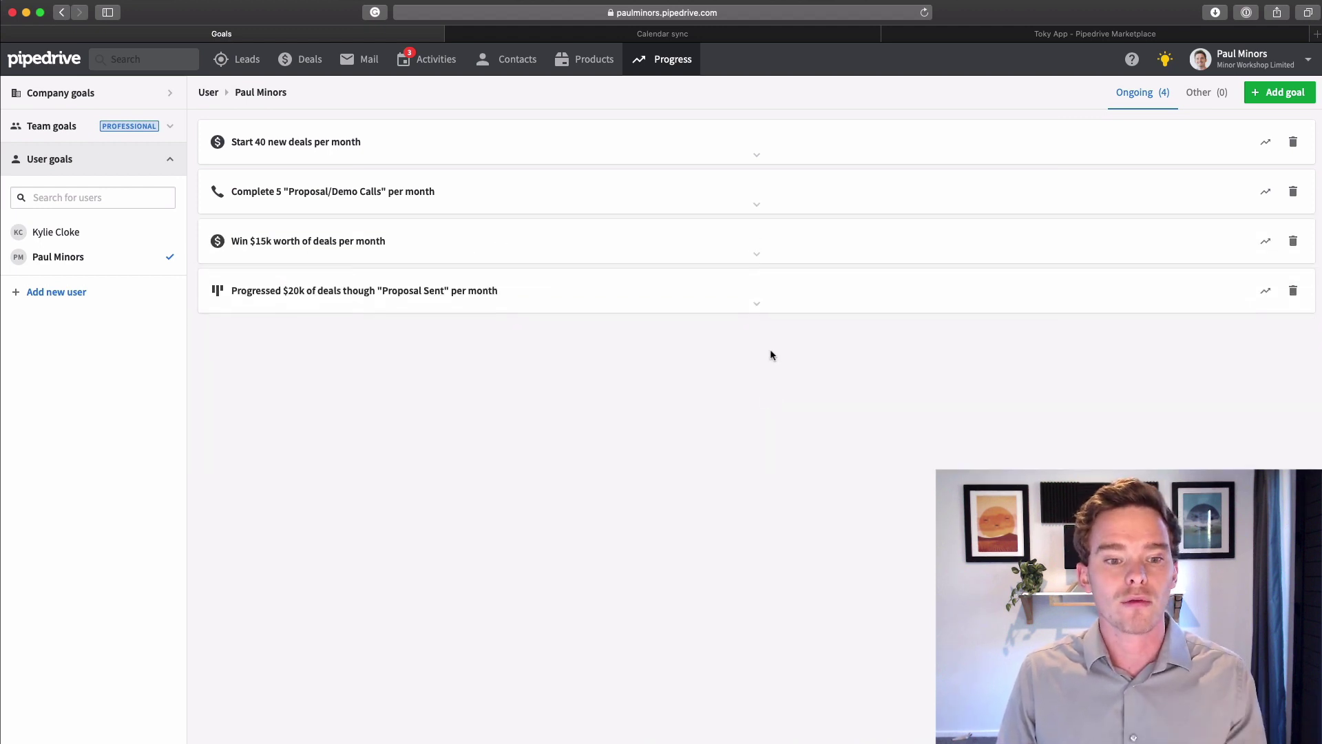
pyautogui.click(758, 303)
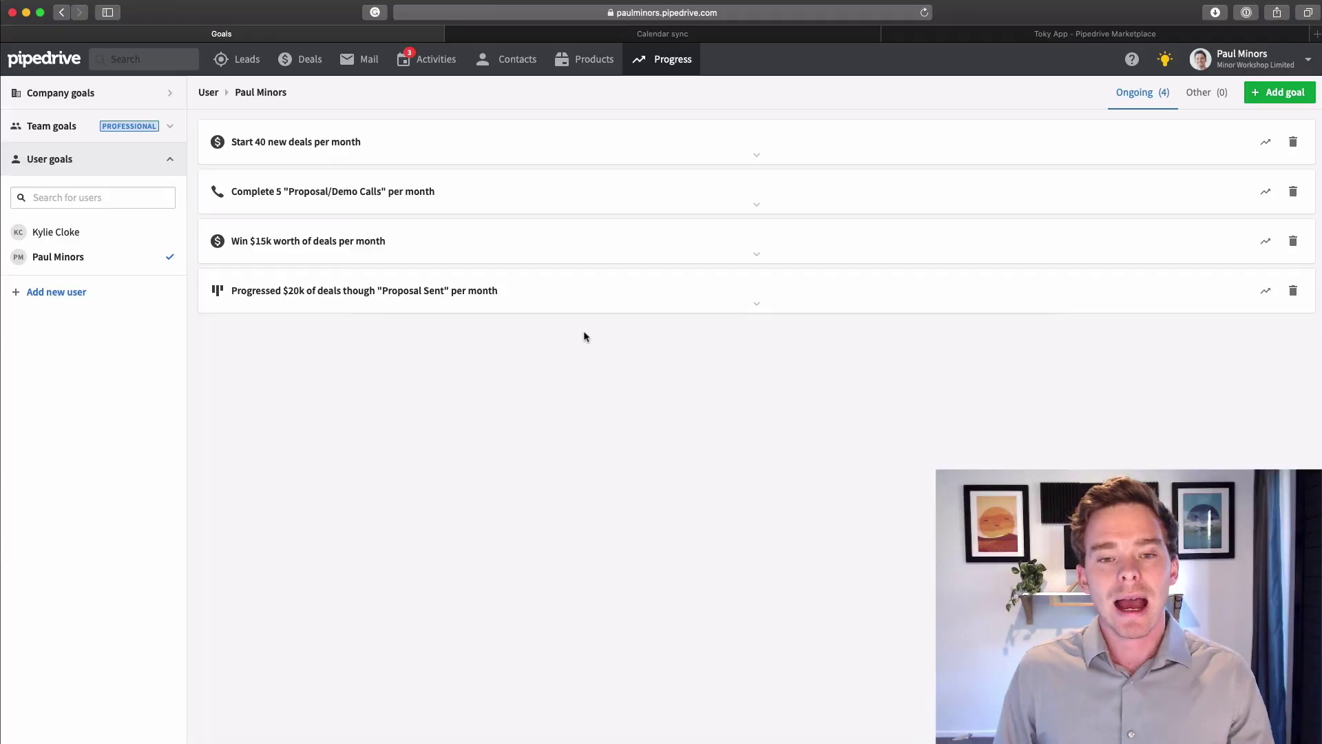
# Search the Marketplace for 'toky' and open the installed Toky app listing
pyautogui.click(955, 36)
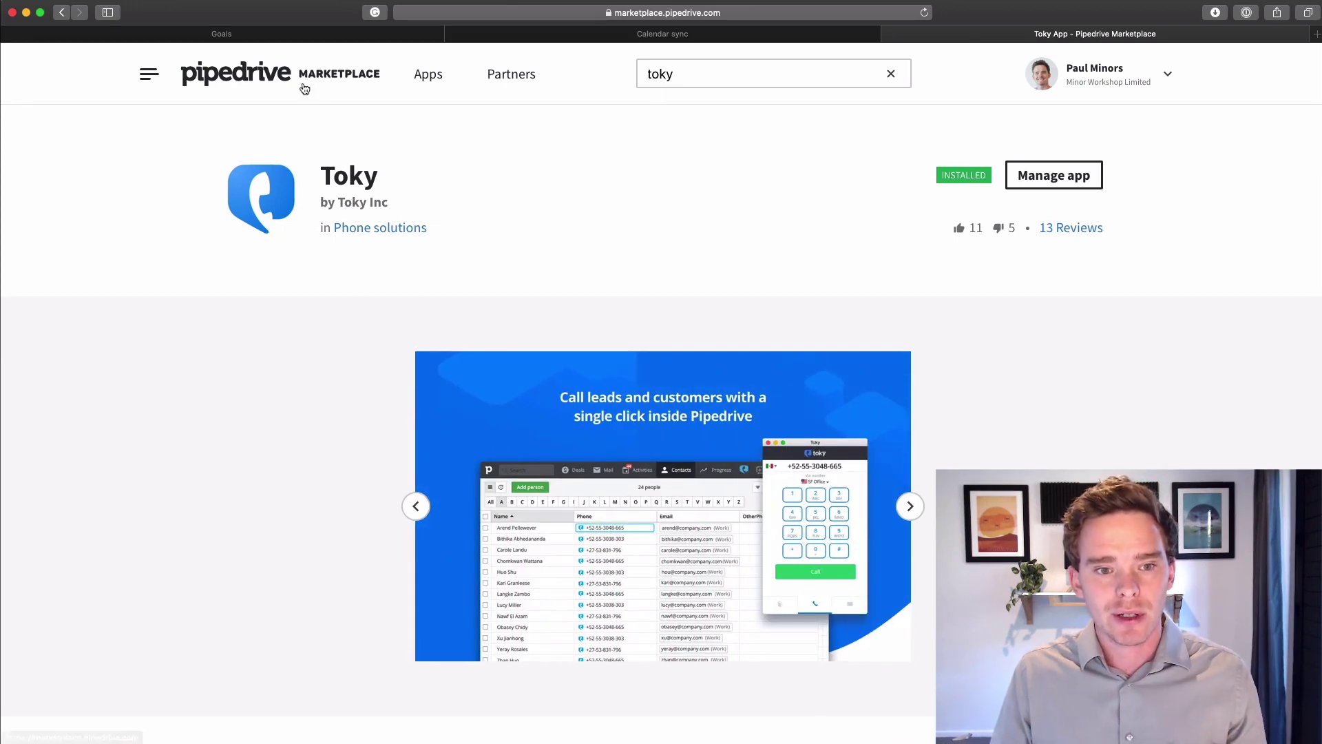
pyautogui.click(327, 79)
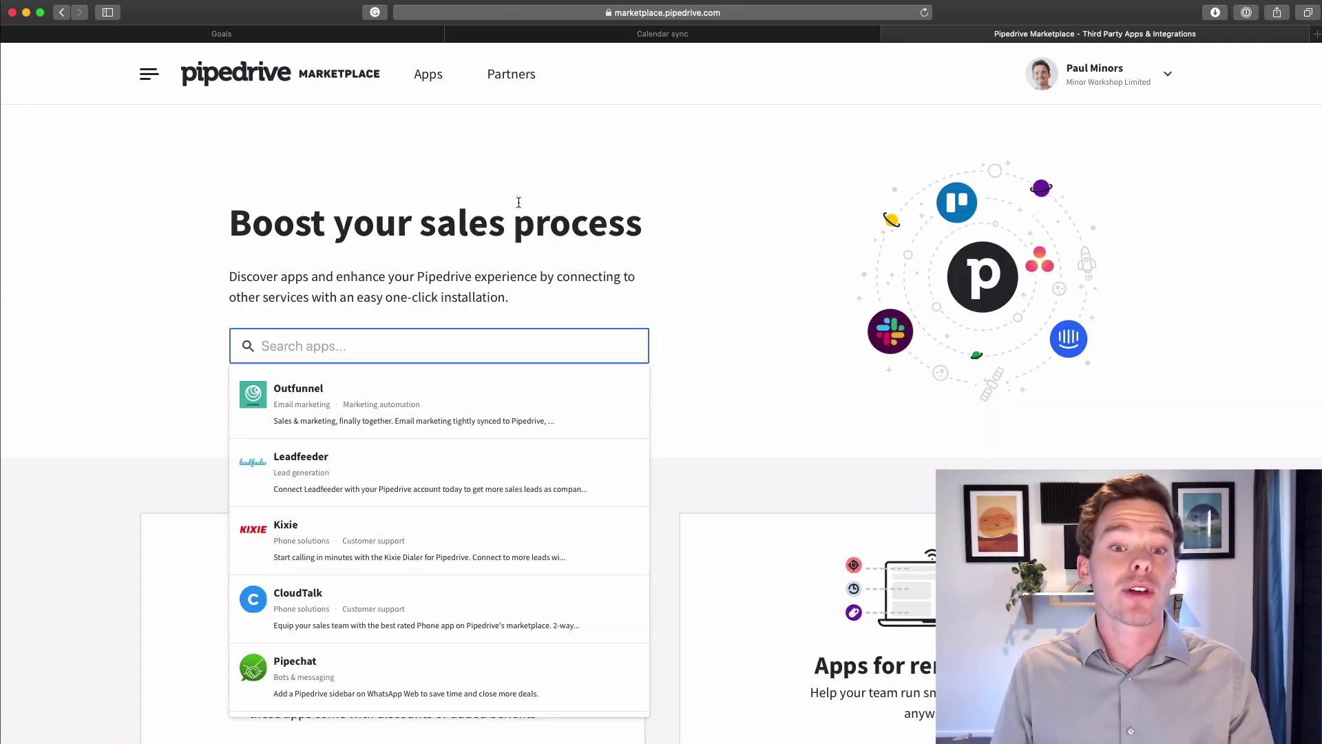
pyautogui.scroll(-2, 561, 292)
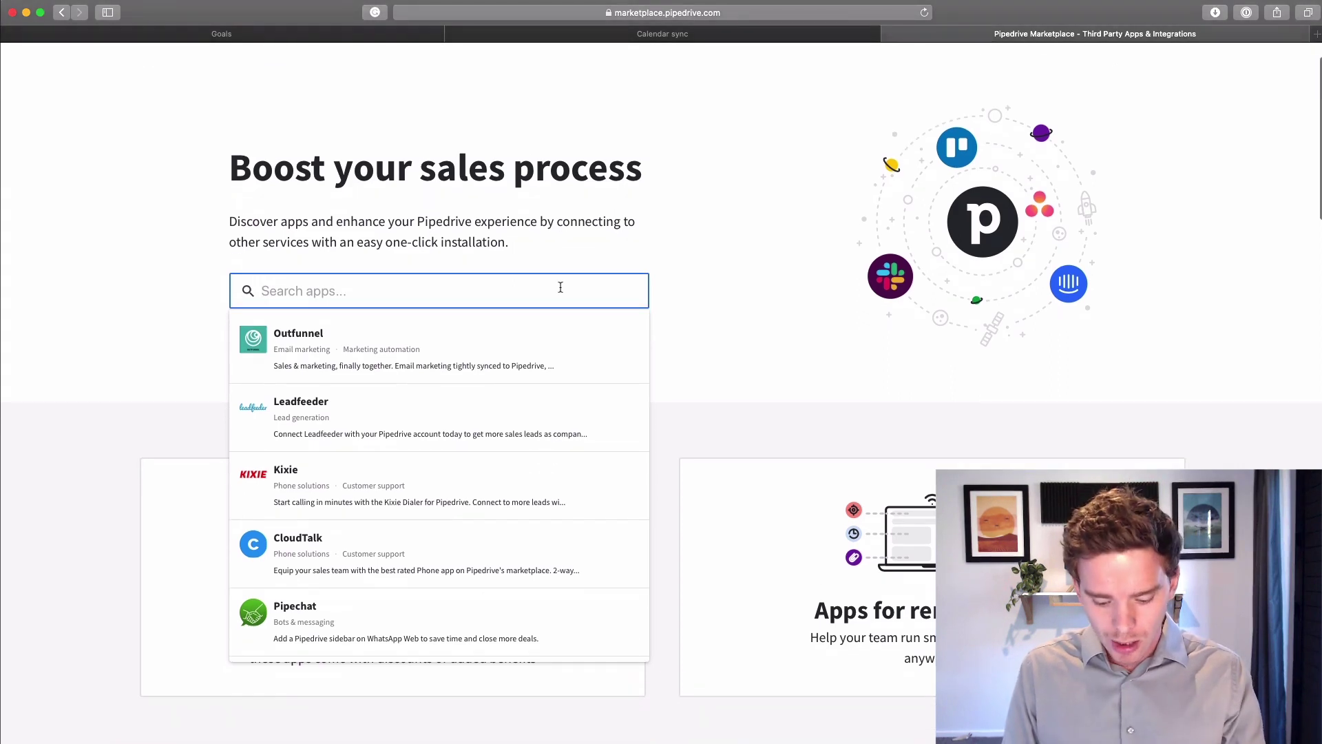
pyautogui.write('toky')
pyautogui.click(344, 341)
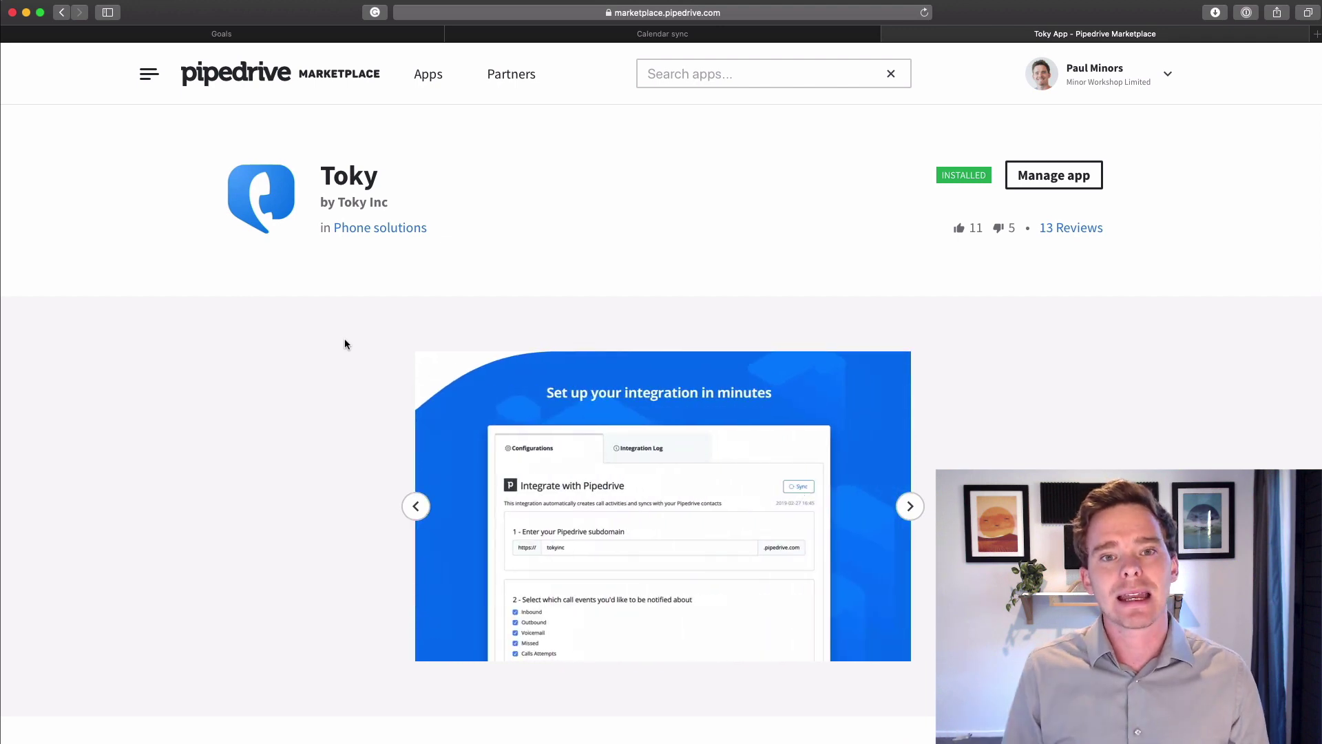
# Search the Marketplace for 'pandadoc' and open the PandaDoc Proposals & eSignatures listing
pyautogui.click(689, 74)
pyautogui.write('pandadod')
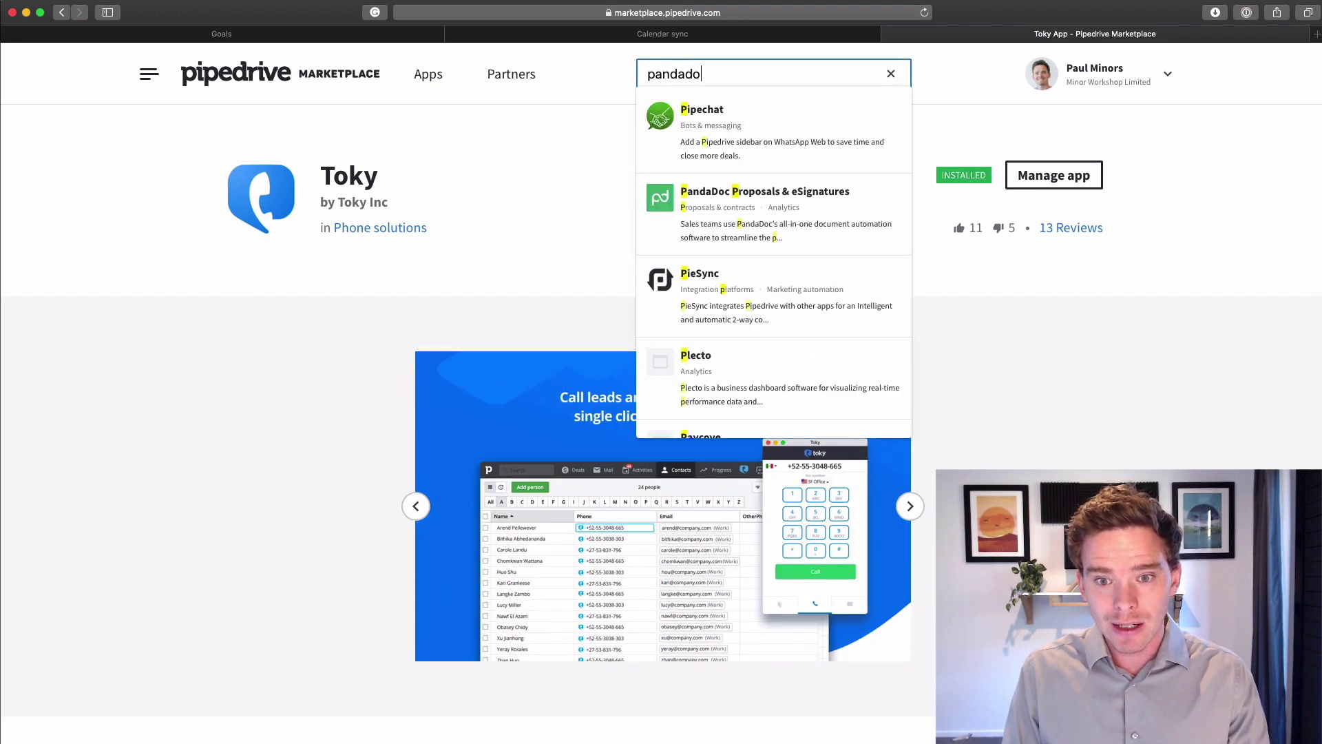
pyautogui.press('BackSpace')
pyautogui.write('c')
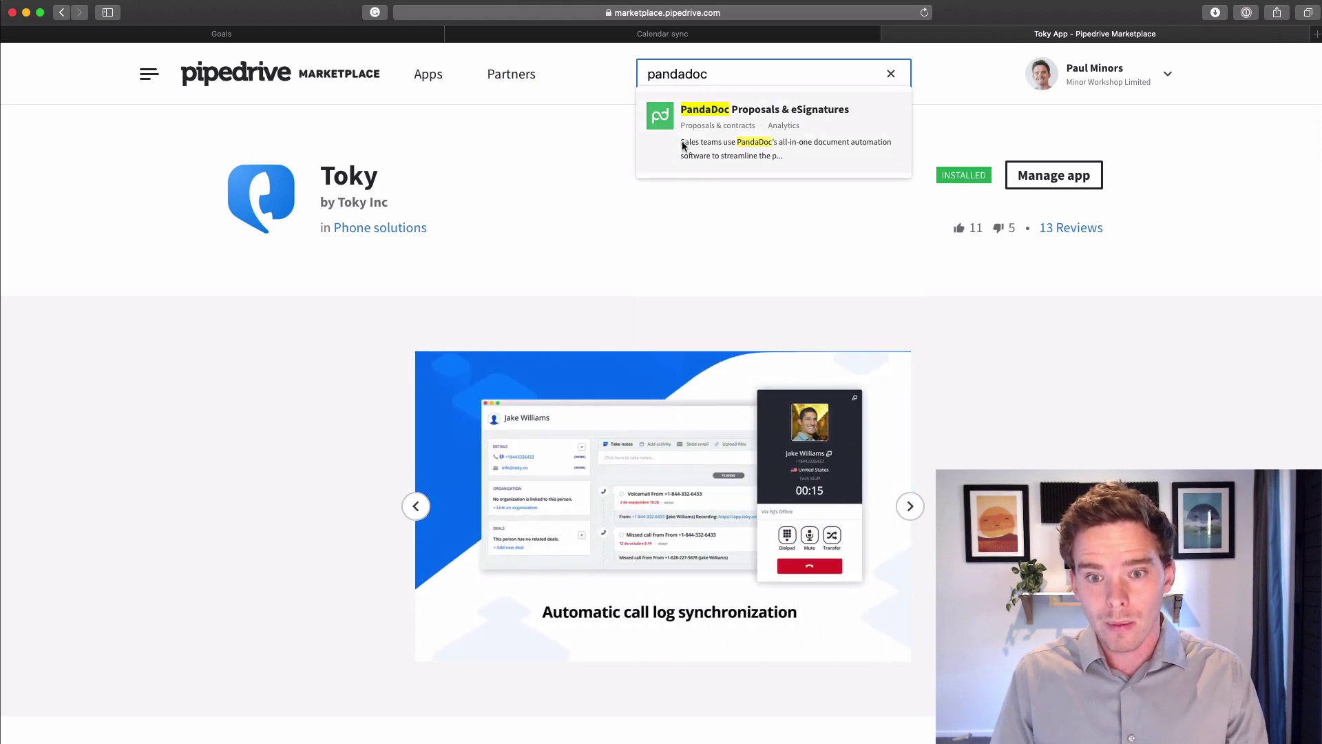
pyautogui.click(682, 142)
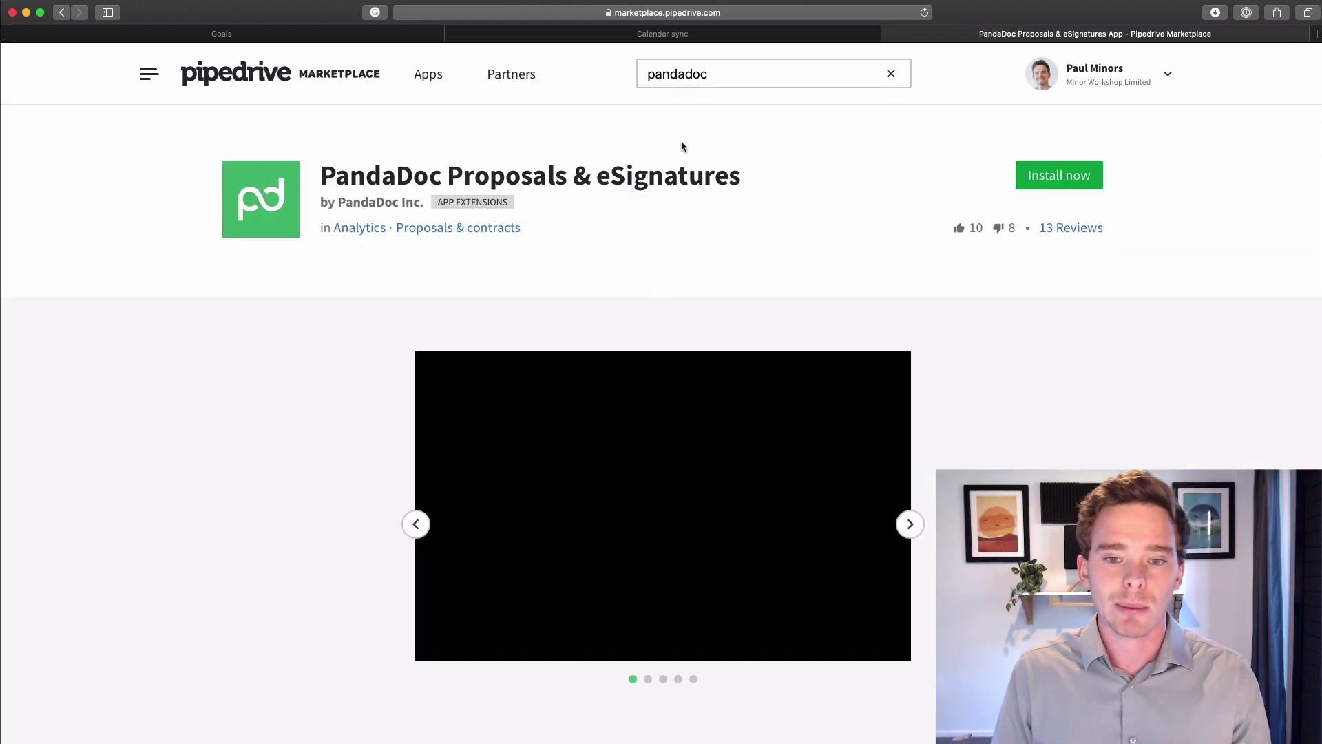